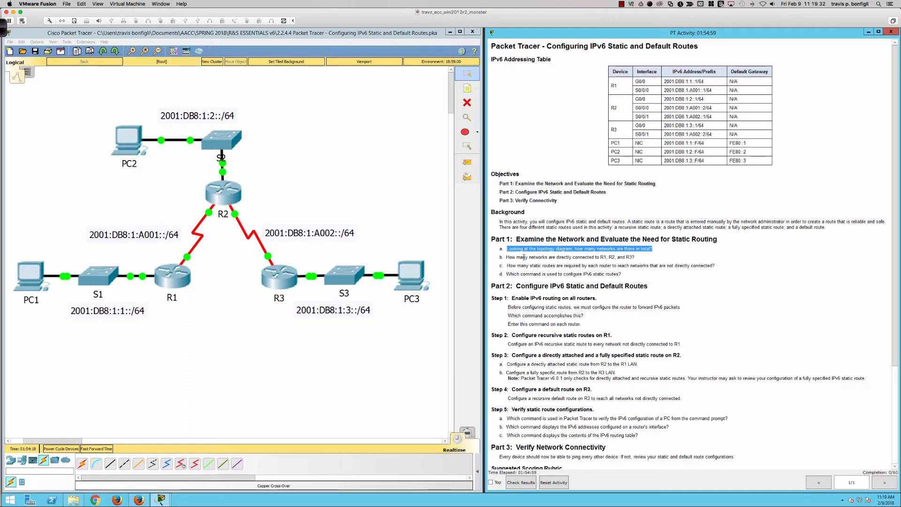
left_click(569, 257)
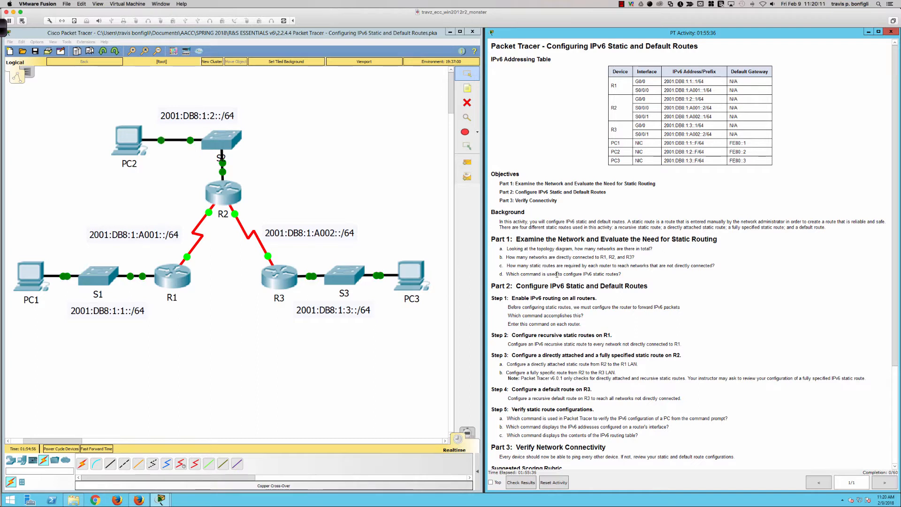
left_click(621, 5)
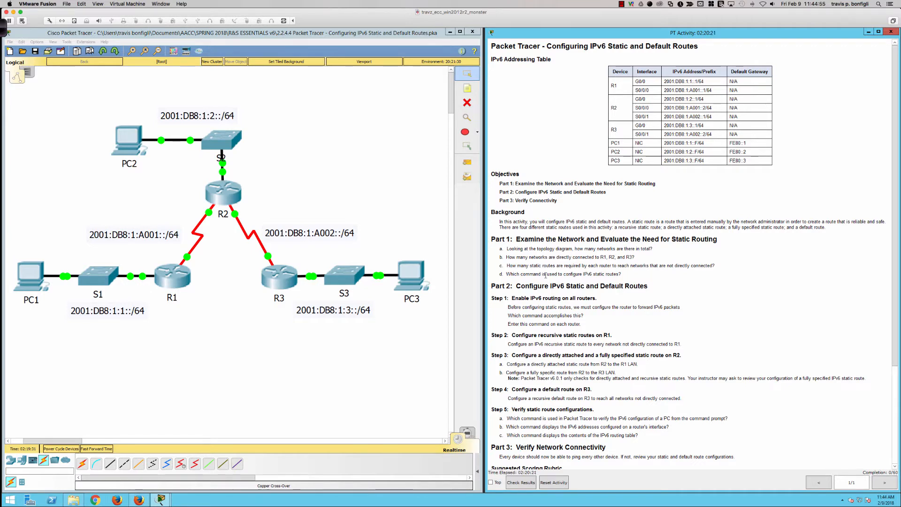
scroll(737, 272, "down", 3)
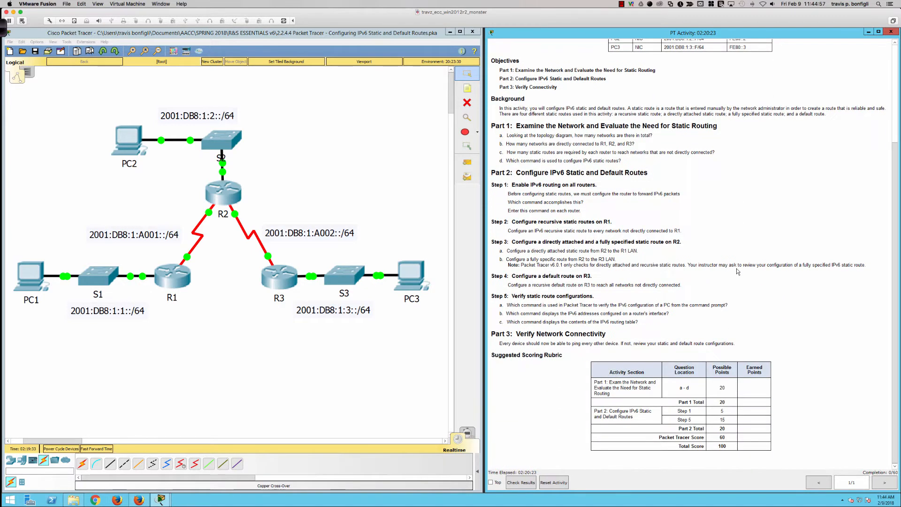
scroll(737, 272, "up", 3)
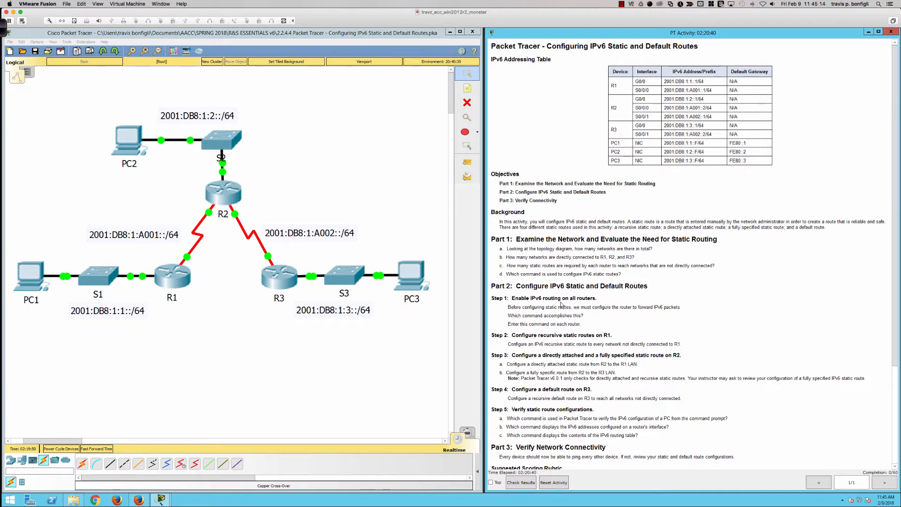
Step: Open router R1's command line in an enlarged window and bring up its user prompt
left_click(175, 280)
left_click_drag(355, 360, 32, 436)
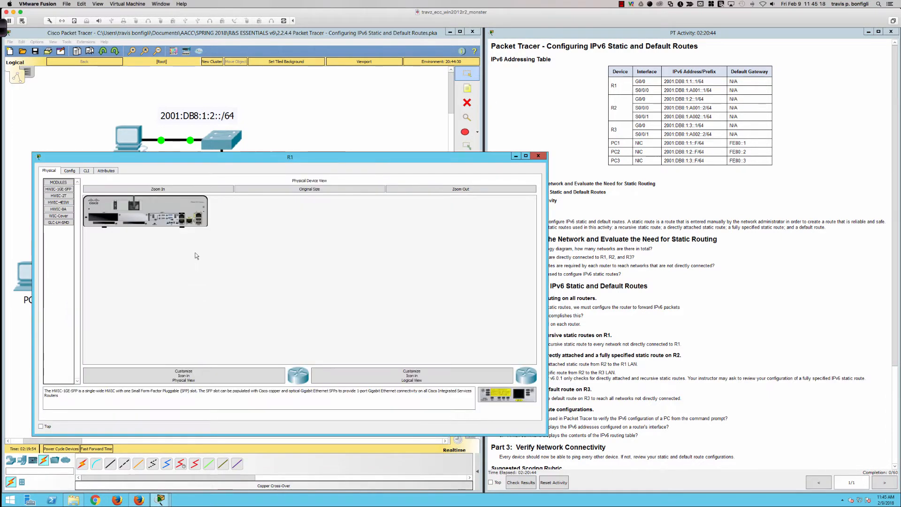
left_click(86, 171)
key("Return")
key("Return")
key("Return")
key("Return")
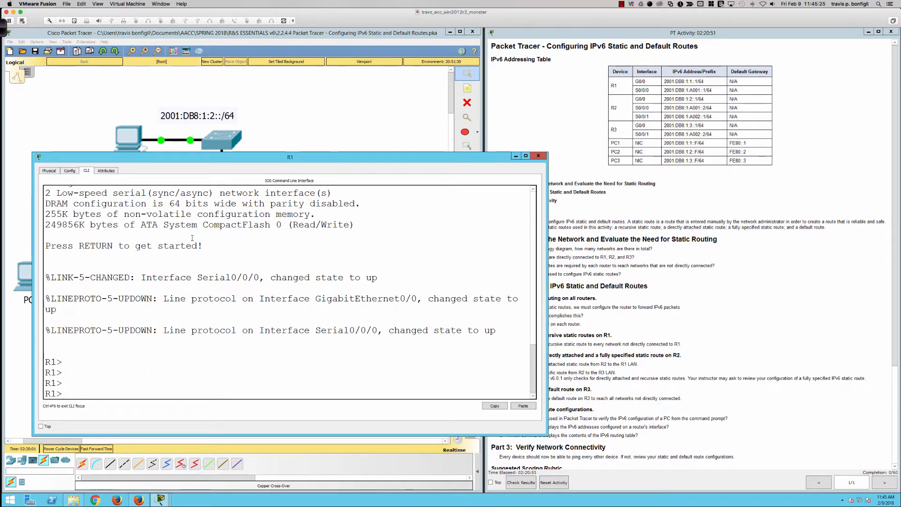
Step: Try to enable IPv6 routing with ipv6 unicast-routing from R1's user-level prompt
type("ipv6 unica")
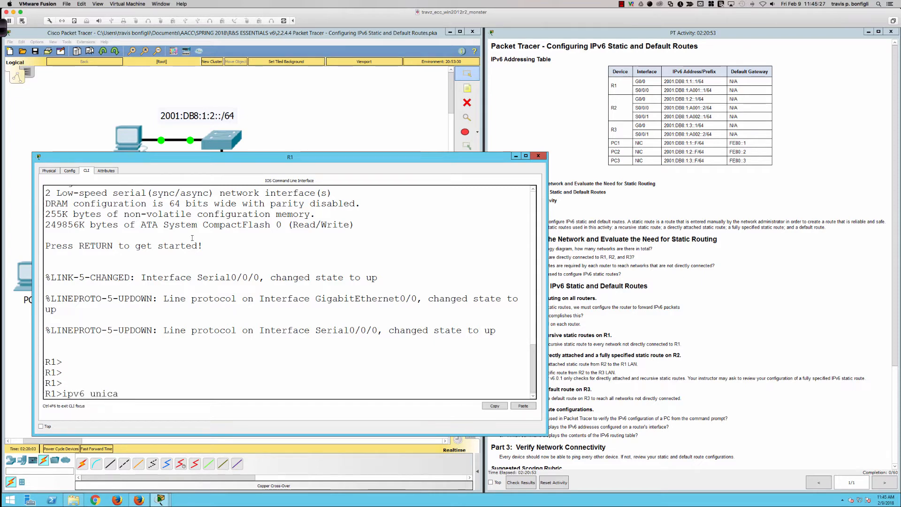
type("st-routing")
key("Return")
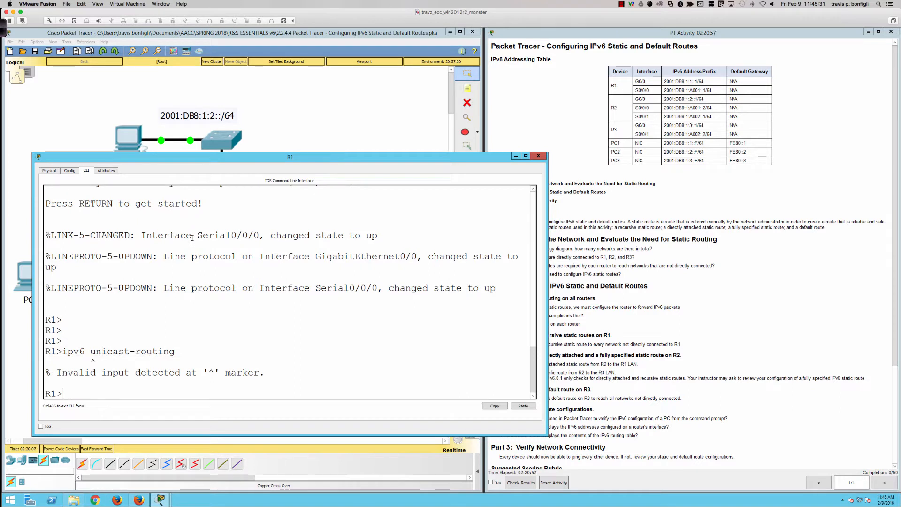
key("Return")
key("Return")
key("Return")
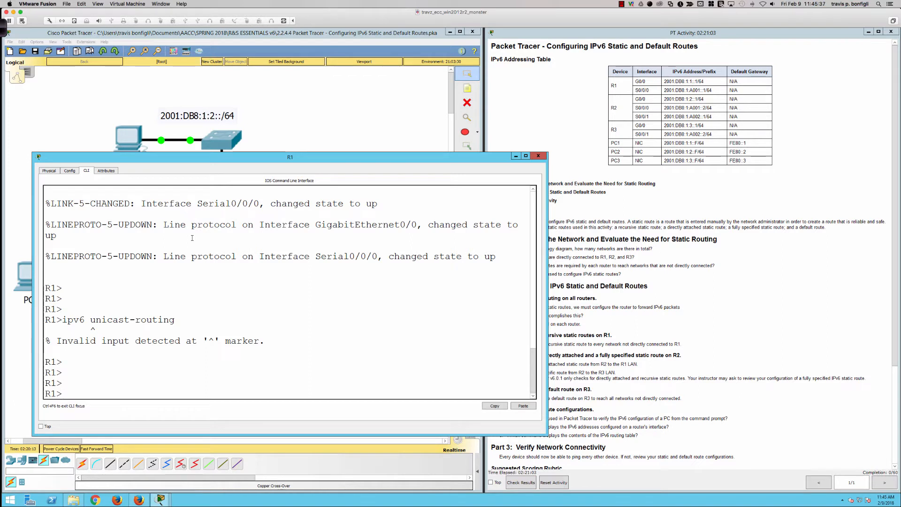
Step: Enter privileged and global configuration mode on R1 and enable IPv6 routing with ipv6 unicast-routing
type("en")
key("Tab")
key("Return")
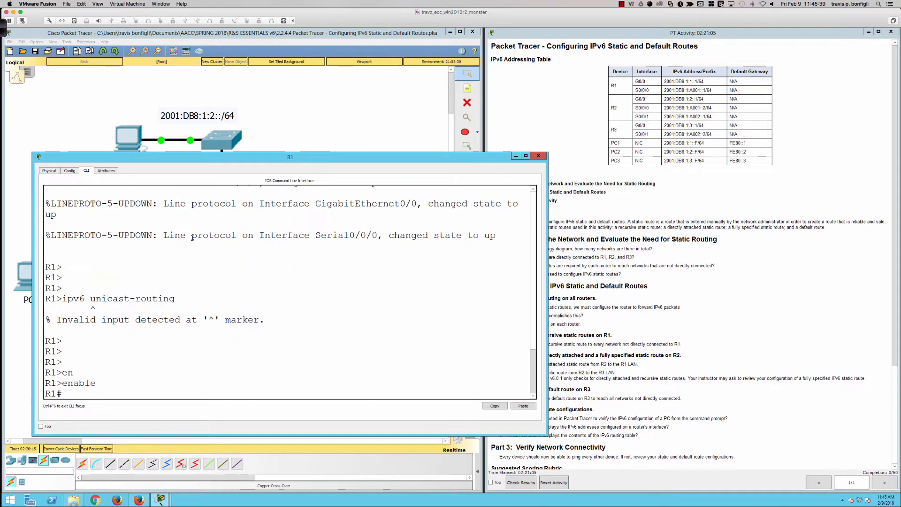
type("conf t")
key("Return")
type("i")
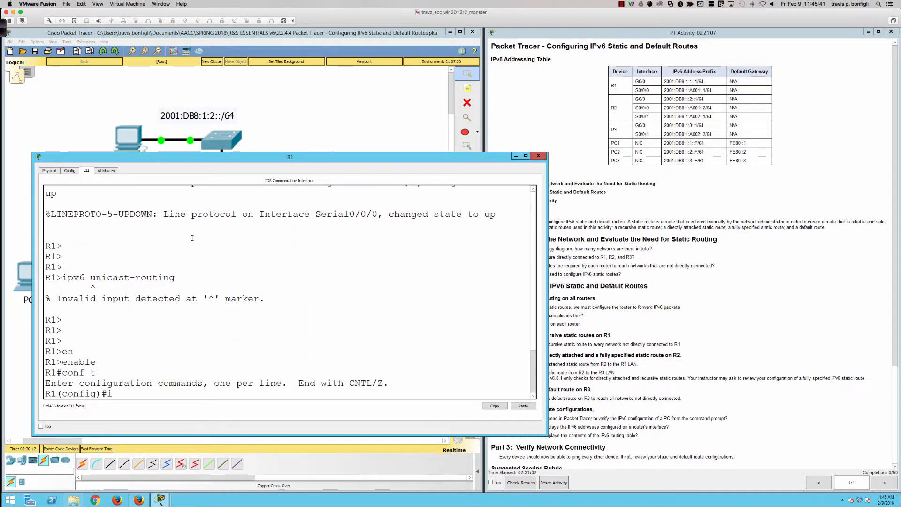
type("pv6 uni")
key("Tab")
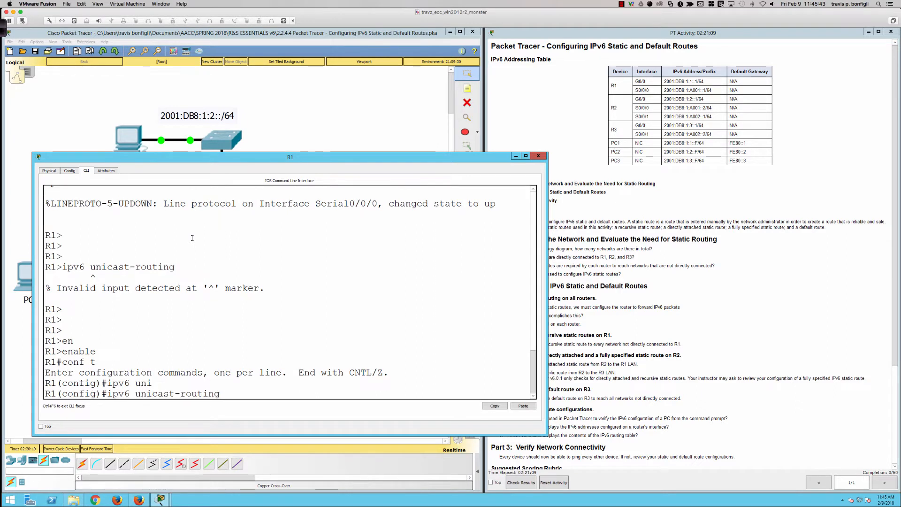
key("Return")
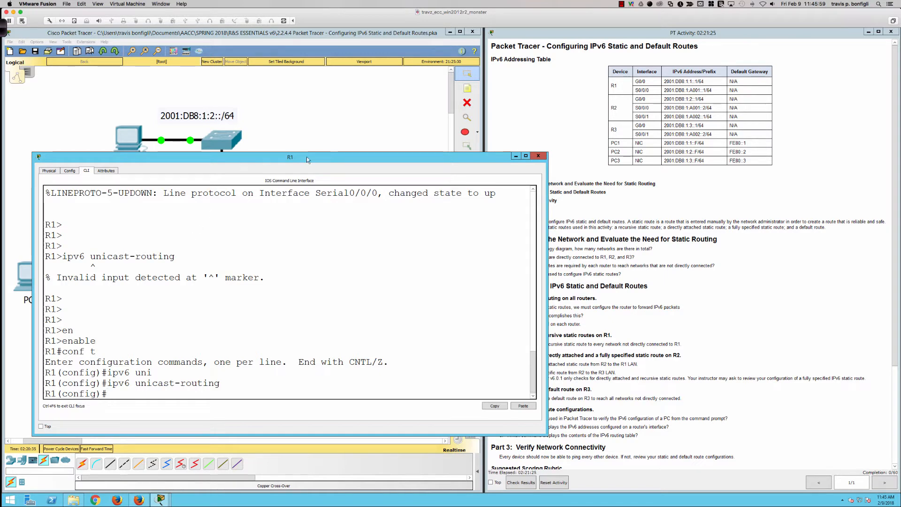
Step: Move R1's window off router R2, open R2's command line in a widened window and bring up its prompt
left_click_drag(308, 157, 286, 207)
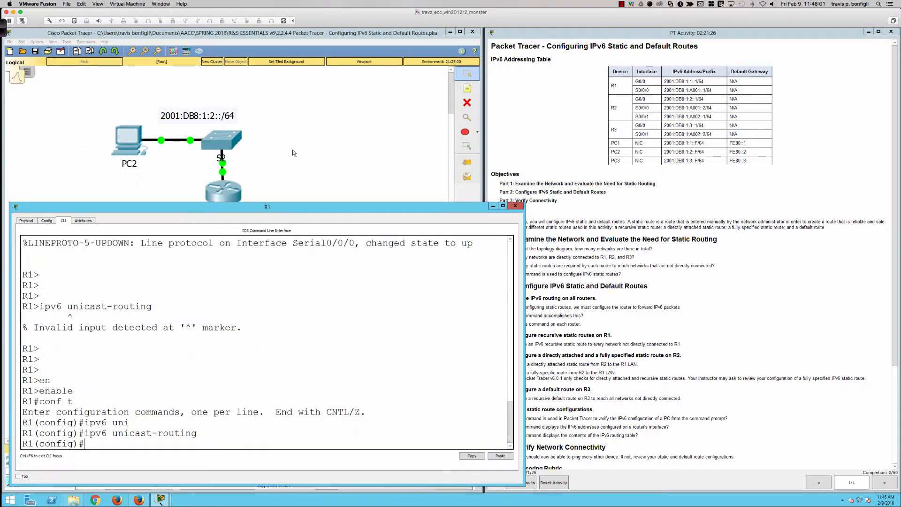
left_click(221, 200)
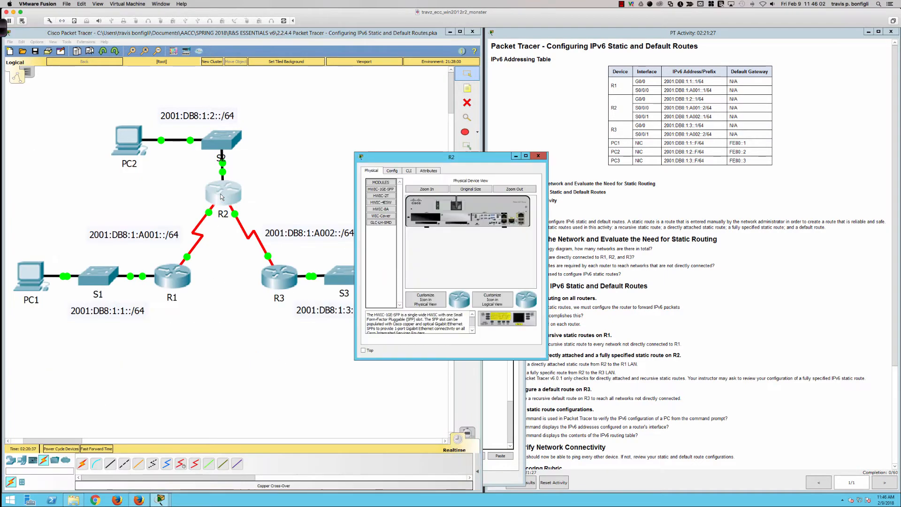
left_click(406, 171)
left_click_drag(355, 214, 31, 214)
key("Return")
key("Return")
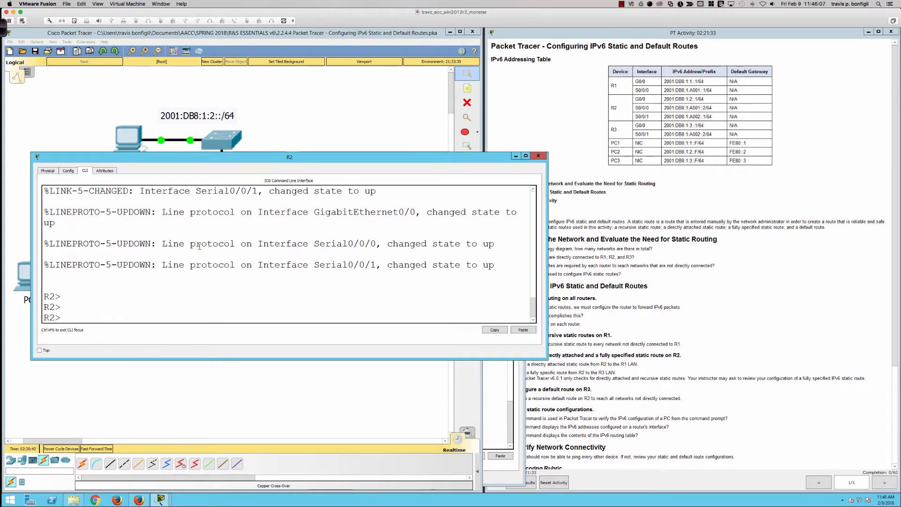
Step: Enter global configuration mode on R2 and enable IPv6 routing with ipv6 unicast-routing
type("en")
key("Return")
type("con")
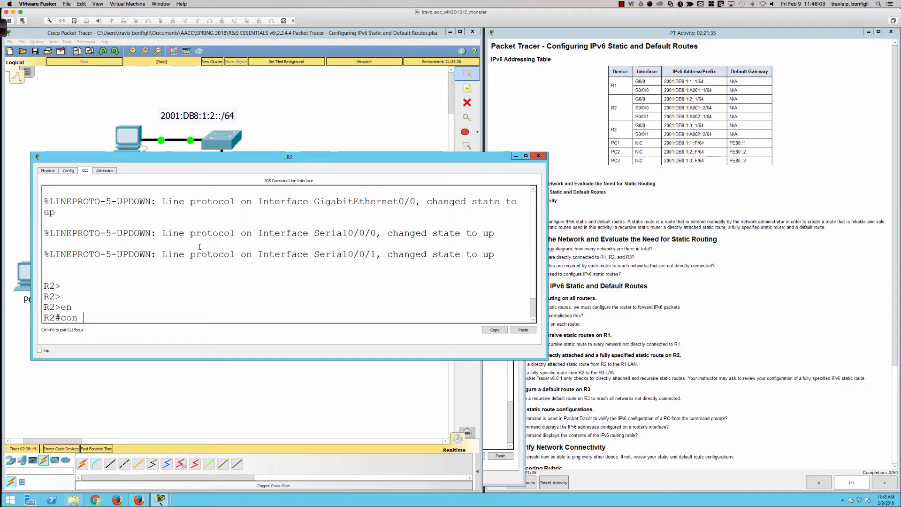
type("f t")
key("Return")
type("ipv")
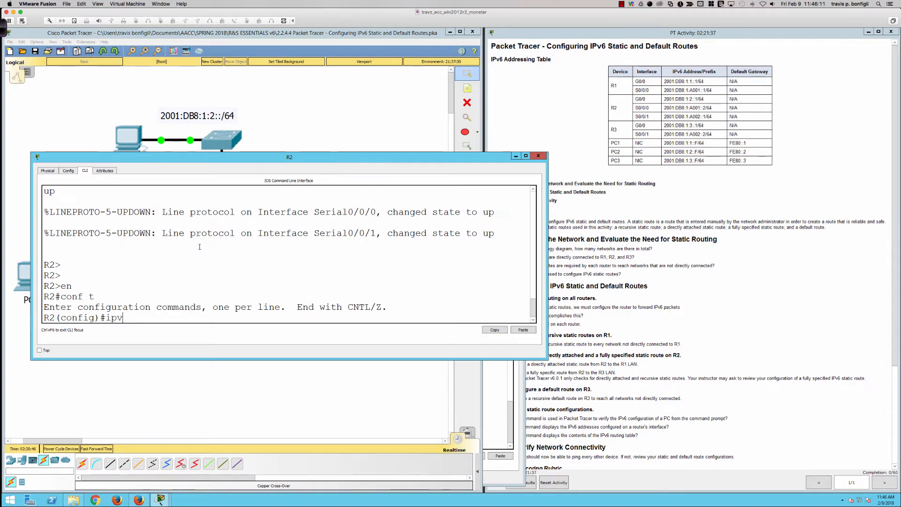
type("6 uni")
key("Tab")
key("Return")
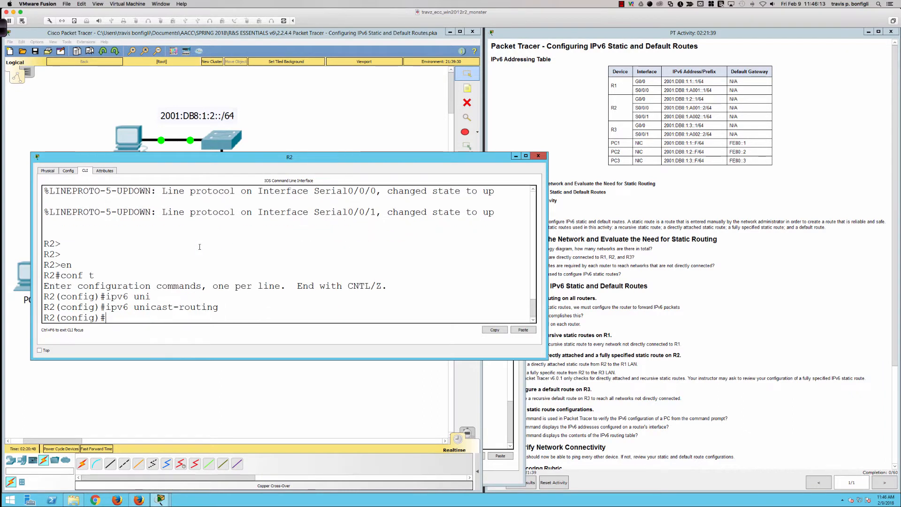
Step: Open router R3's command line in a widened window and bring up its user prompt
left_click(256, 133)
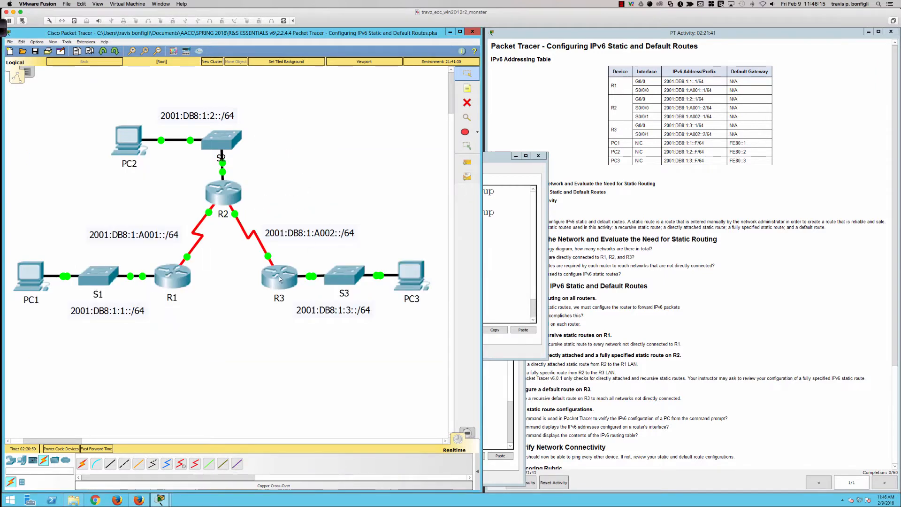
left_click(279, 278)
left_click_drag(355, 254, 8, 252)
left_click(62, 170)
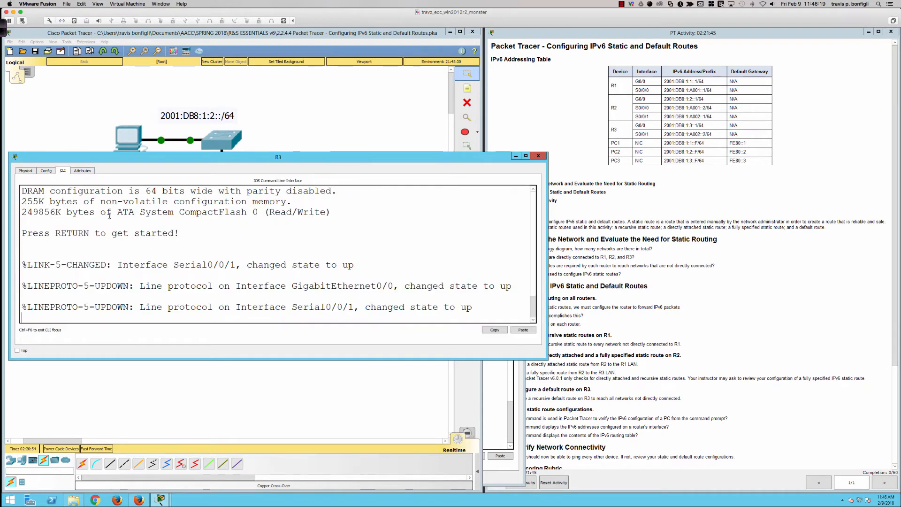
key("Return")
key("Return")
key("Return")
Step: Enter global configuration mode on R3 and enable IPv6 routing with ipv6 unicast-routing
type("en")
key("Tab")
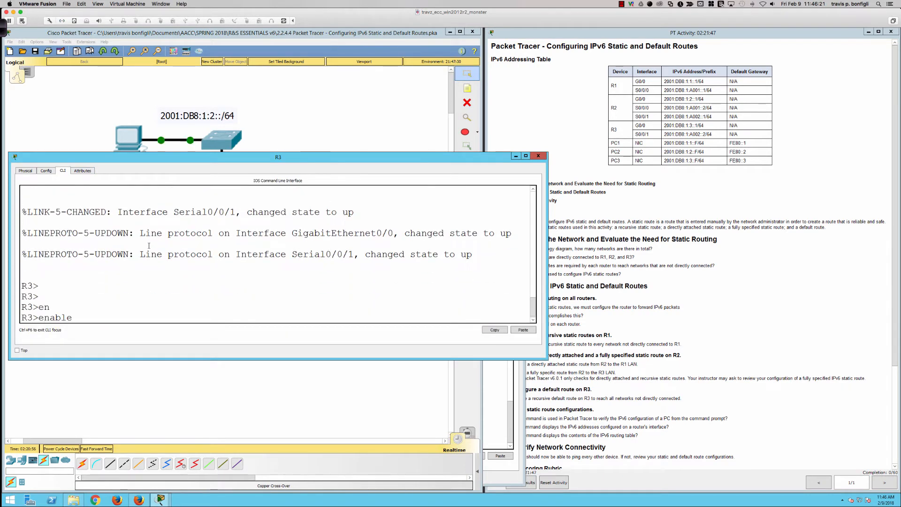
key("Return")
type("conf t")
key("Return")
type("ip")
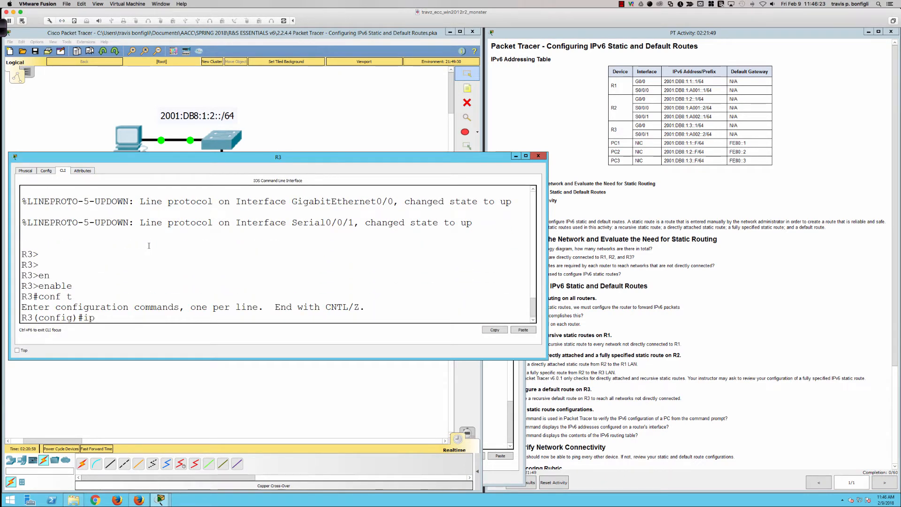
type("v6 uni")
key("Tab")
key("Return")
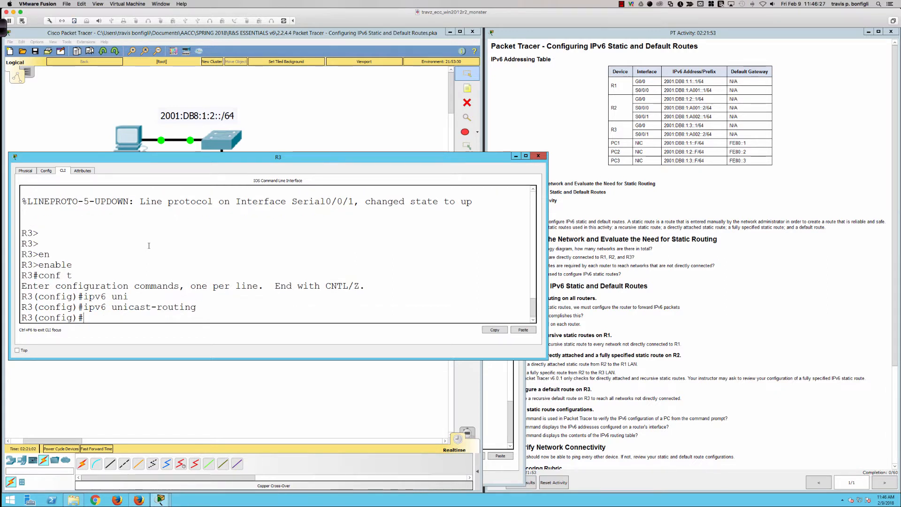
Step: Return to R1's command line, place its window below the topology diagram and get a fresh configuration prompt
left_click(592, 282)
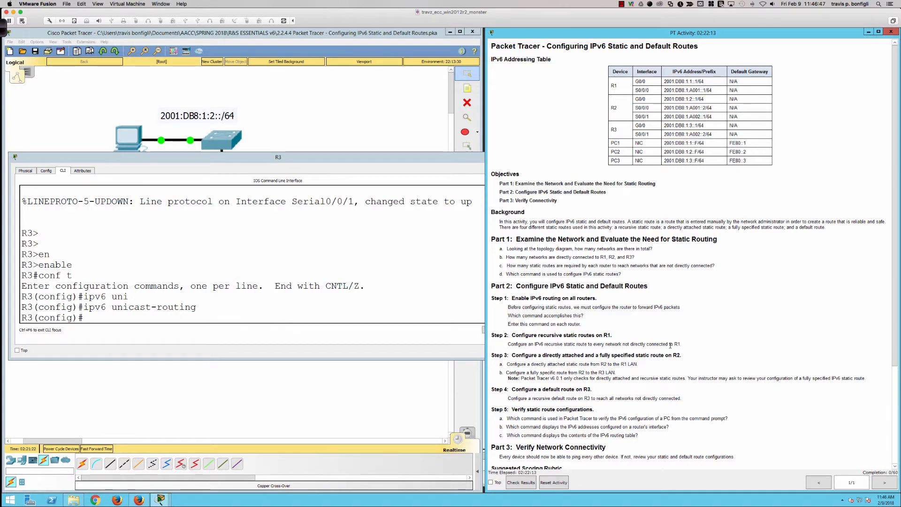
left_click(337, 394)
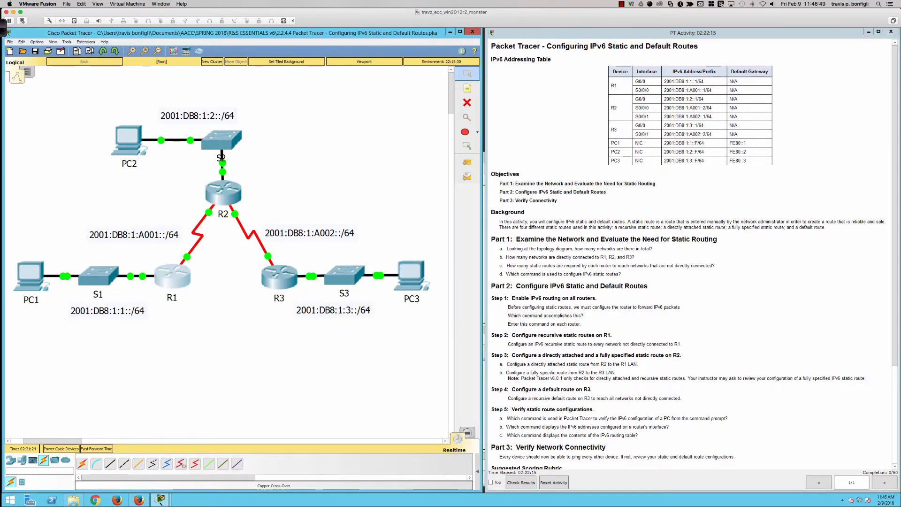
left_click(173, 275)
left_click_drag(195, 202, 199, 316)
double_click(204, 303)
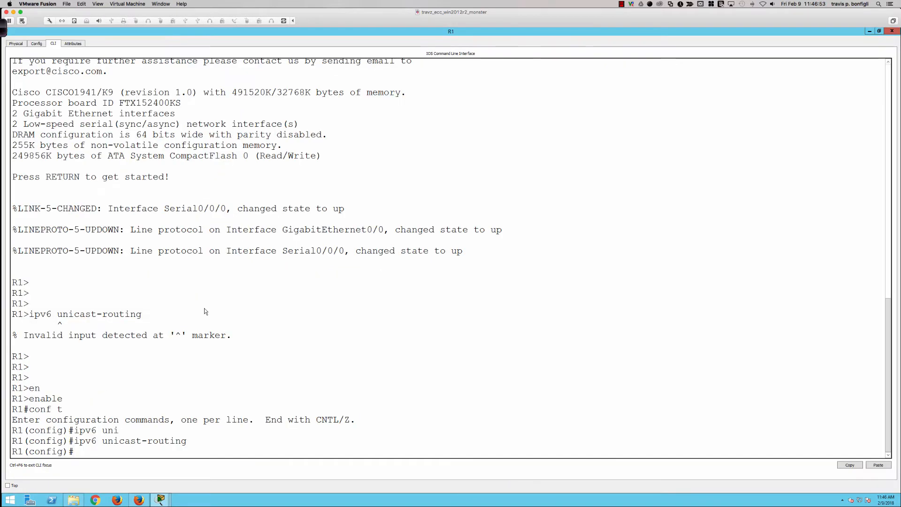
double_click(207, 31)
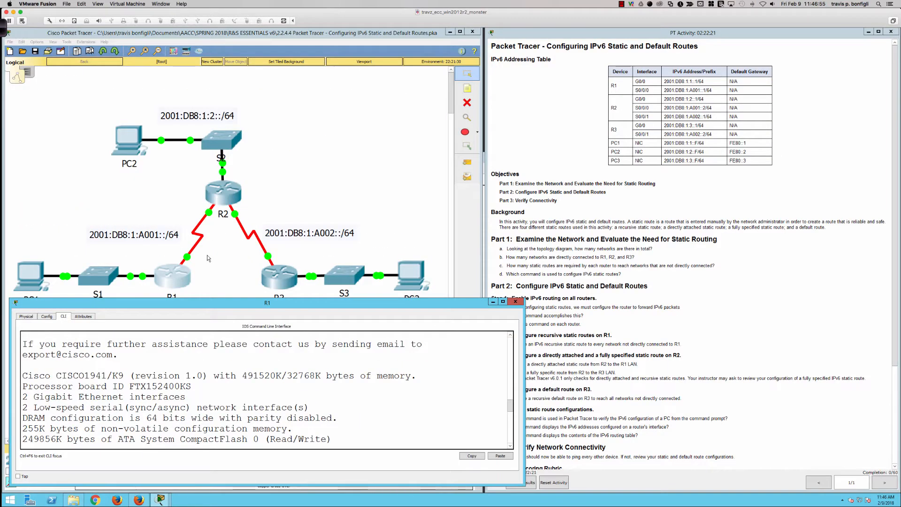
left_click_drag(221, 305, 229, 320)
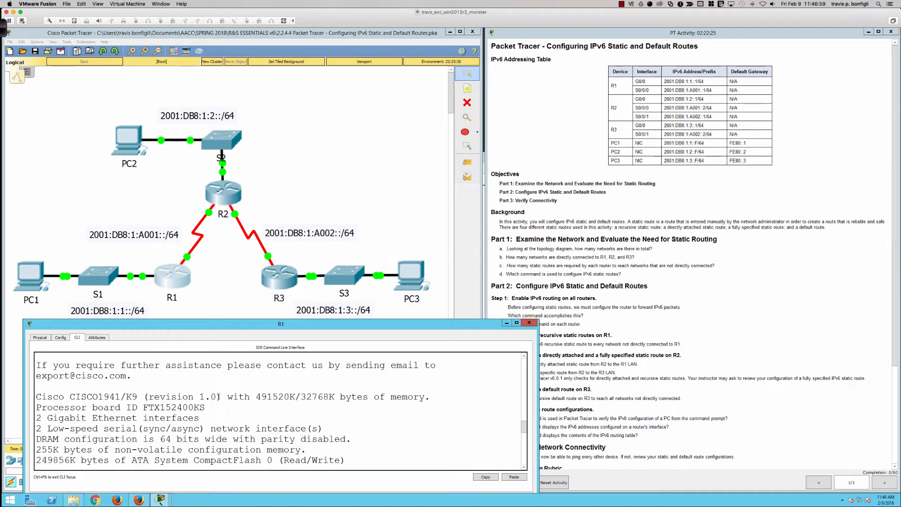
left_click(207, 424)
key("Return")
key("Return")
key("Return")
key("Return")
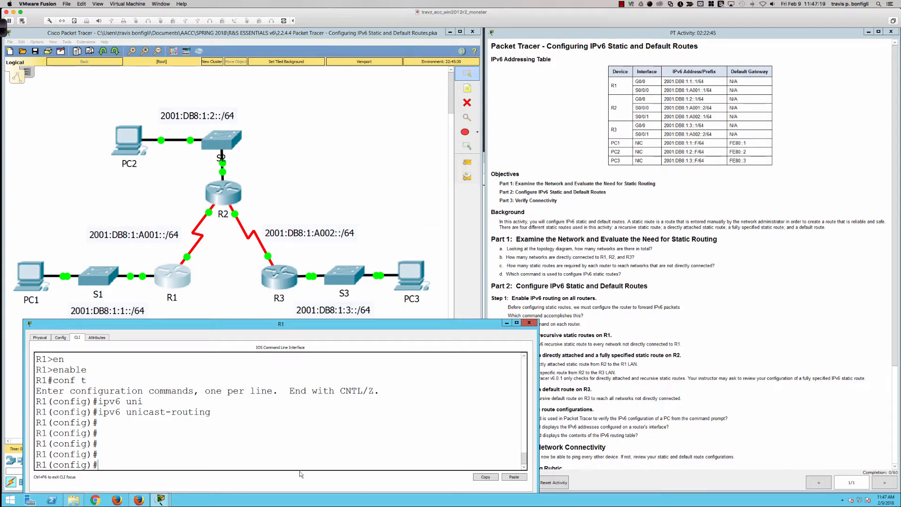
Step: Try to add an IPv6 static route on R1 to 2001:db8:1:2::/64 with next hop 2001:db8:1:a001:2
key("Return")
key("Return")
key("Return")
type("ipv6 route")
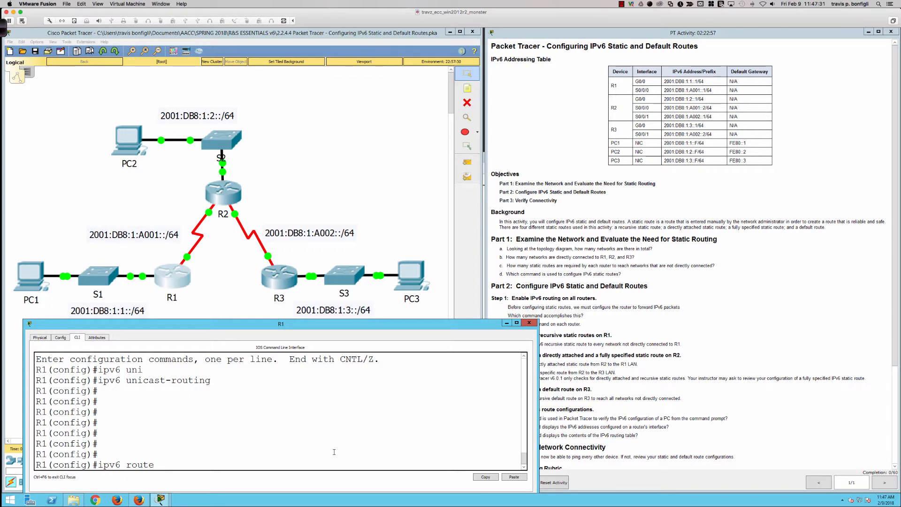
type("2001:db8:1:2::/64")
left_click(319, 449)
type("2001:db8")
type(":1:a001:1")
key("BackSpace")
type("2")
key("Return")
Step: Recall the rejected route command on R1 and cut it back to the destination prefix 2001:db8:1:2::/64
key("Up")
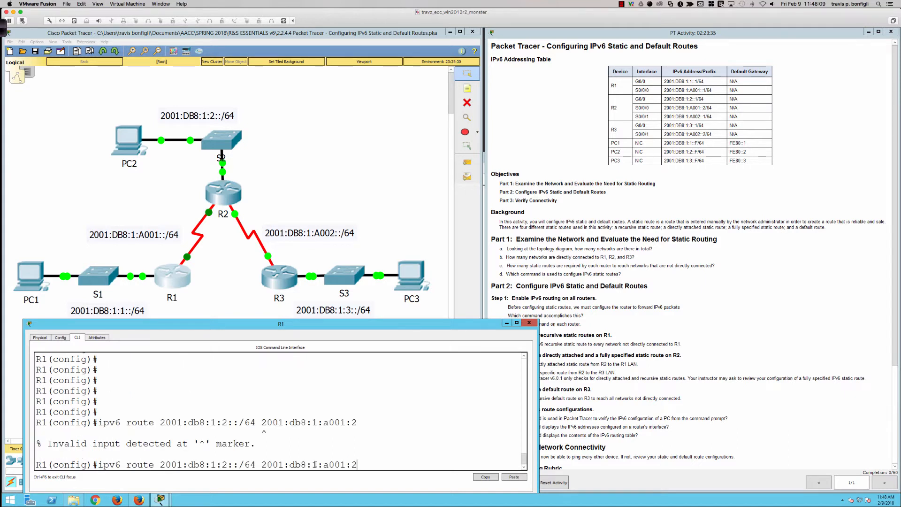
key("BackSpace")
key("BackSpace")
key("BackSpace")
key("BackSpace")
key("BackSpace")
key("BackSpace")
key("BackSpace")
key("BackSpace")
key("BackSpace")
key("BackSpace")
key("BackSpace")
key("BackSpace")
key("BackSpace")
key("BackSpace")
key("BackSpace")
key("BackSpace")
key("BackSpace")
key("BackSpace")
key("BackSpace")
key("BackSpace")
type("64 ")
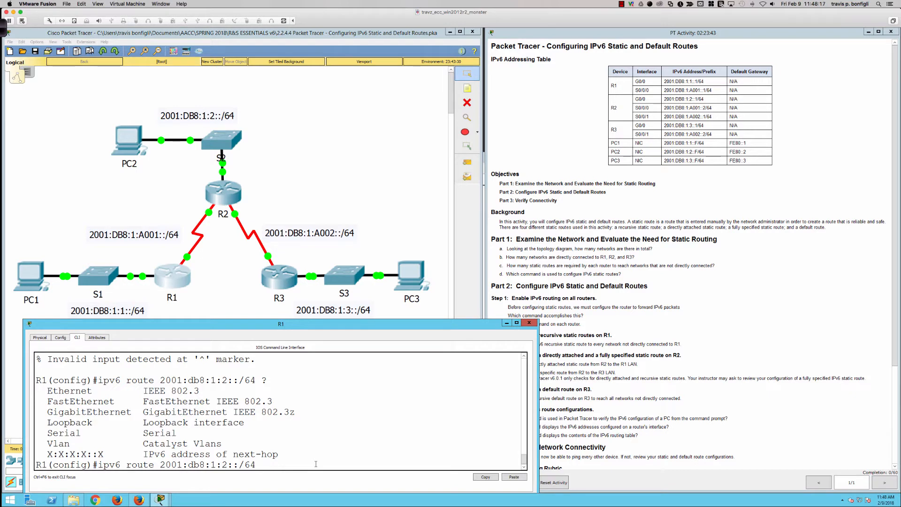
Step: Add an IPv6 static route on R1 to 2001:db8:1:2::/64 with next hop 2001:db8:1:a001::2
type("?2201")
scroll(316, 464, "up", 4)
scroll(287, 453, "down", 1)
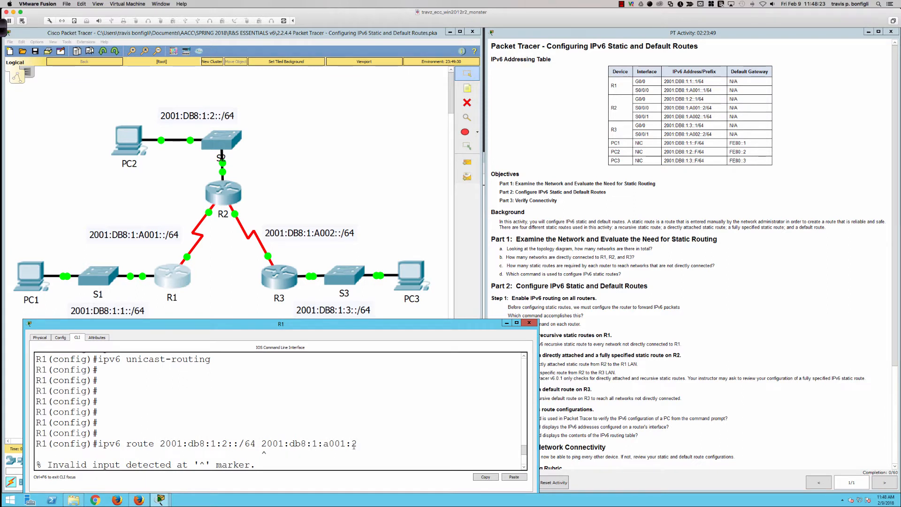
left_click_drag(353, 445, 347, 445)
scroll(361, 455, "down", 4)
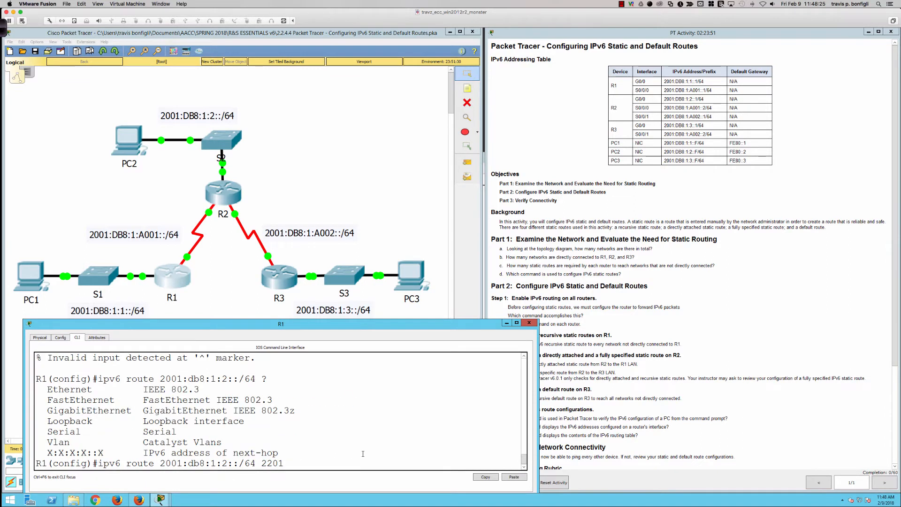
key("Up")
key("Up")
key("Down")
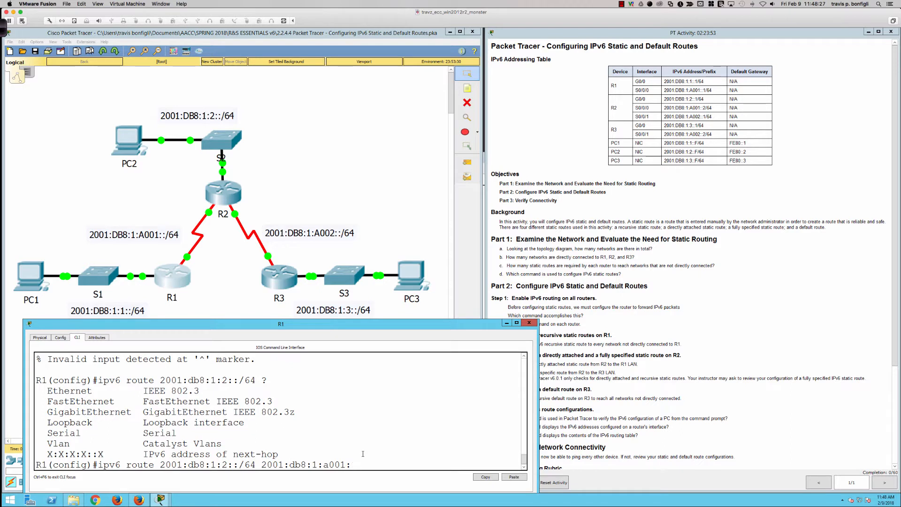
type("2")
key("Return")
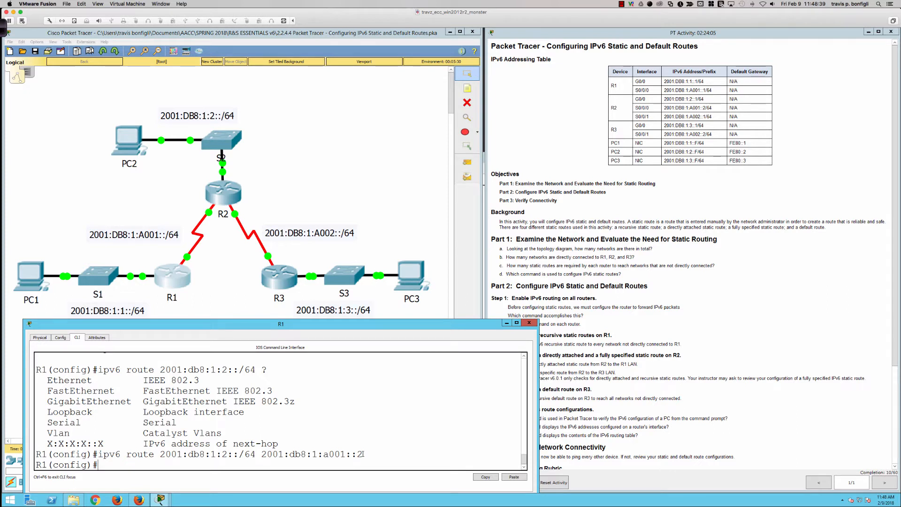
Step: Reuse R1's last route command to add a static route to 2001:db8:1:3::/64 with next hop 2001:db8:1:a001::2
key("Up")
key("Left")
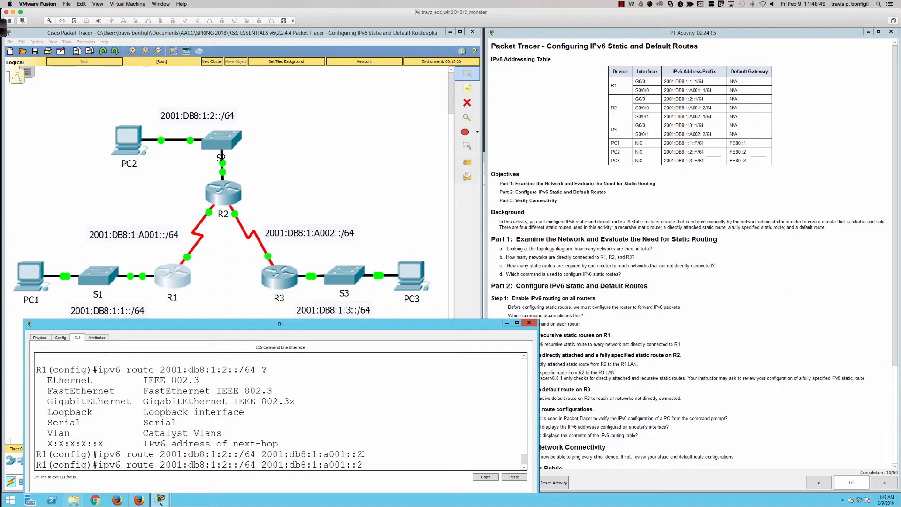
key("Right")
key("Left")
key("Left")
key("Left")
key("Left")
key("BackSpace")
type("3")
key("Return")
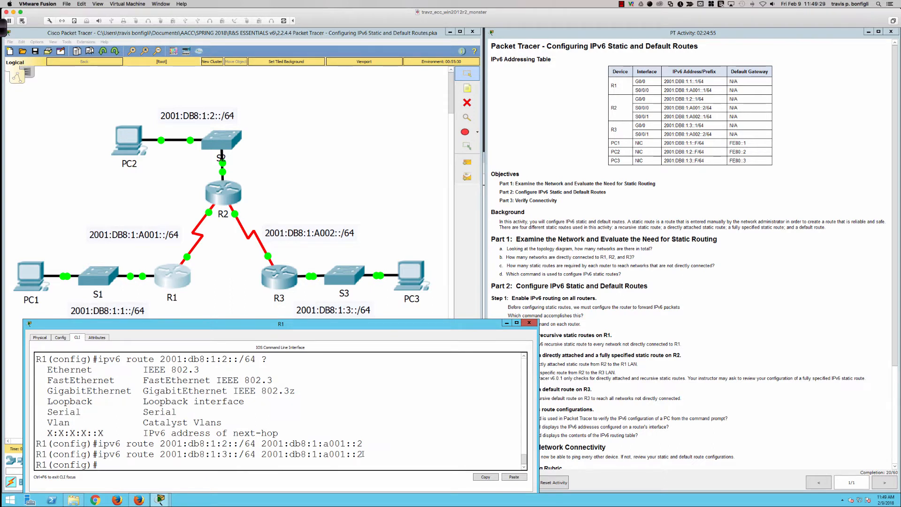
Step: Reuse the route command on R1 to add a static route to 2001:db8:1:a002::/64 with next hop 2001:db8:1:a001::2
key("Up")
key("Left")
key("Left")
key("Left")
key("Left")
key("Left")
key("Left")
key("Left")
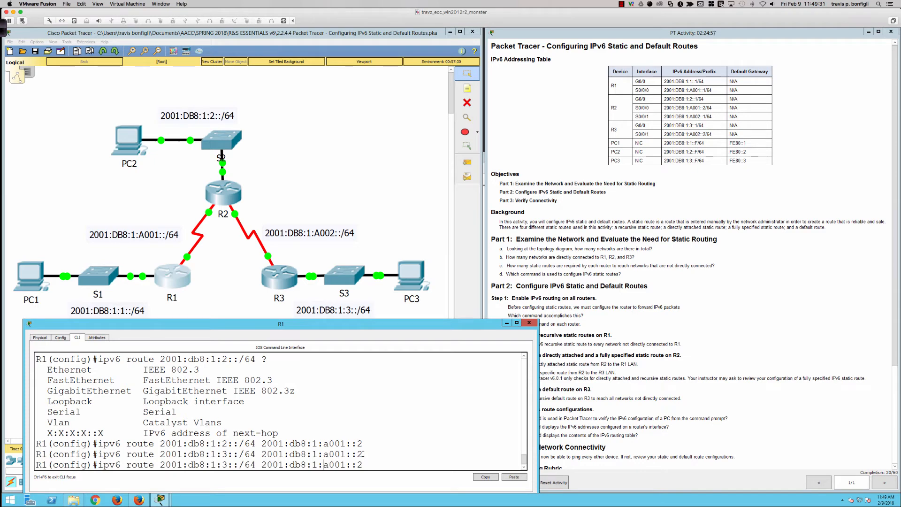
key("Left")
key("Left")
key("Left")
key("Left")
key("Left")
key("Left")
key("Left")
key("Left")
key("Left")
key("Left")
key("Left")
key("Left")
key("Left")
key("Left")
key("Left")
key("Left")
key("Left")
key("Left")
key("Left")
key("Left")
key("BackSpace")
type("a002")
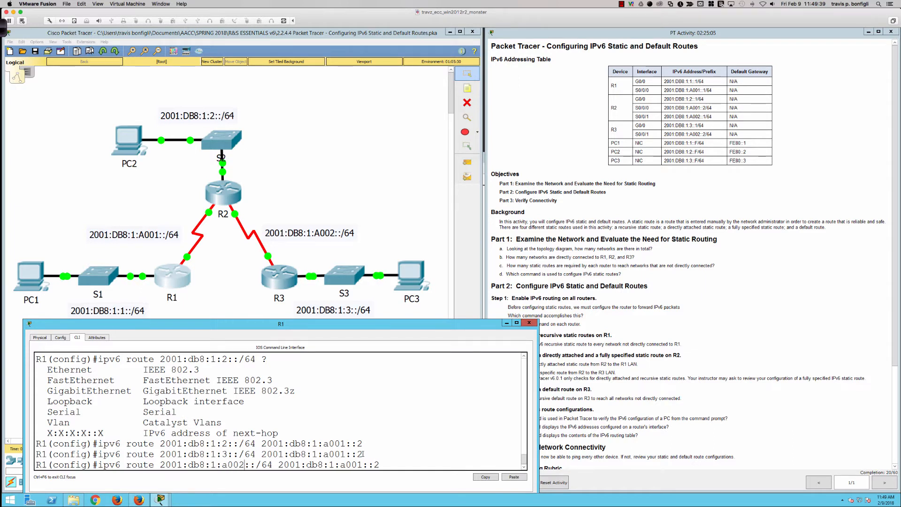
key("Return")
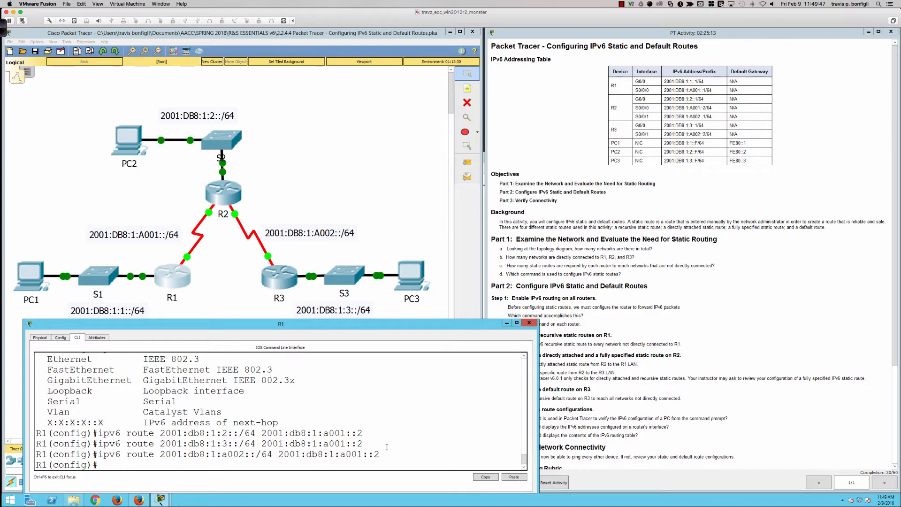
Step: Bring the activity instructions forward, open R2's command line and place its window above PC1, R1, R3 and PC3
left_click(614, 317)
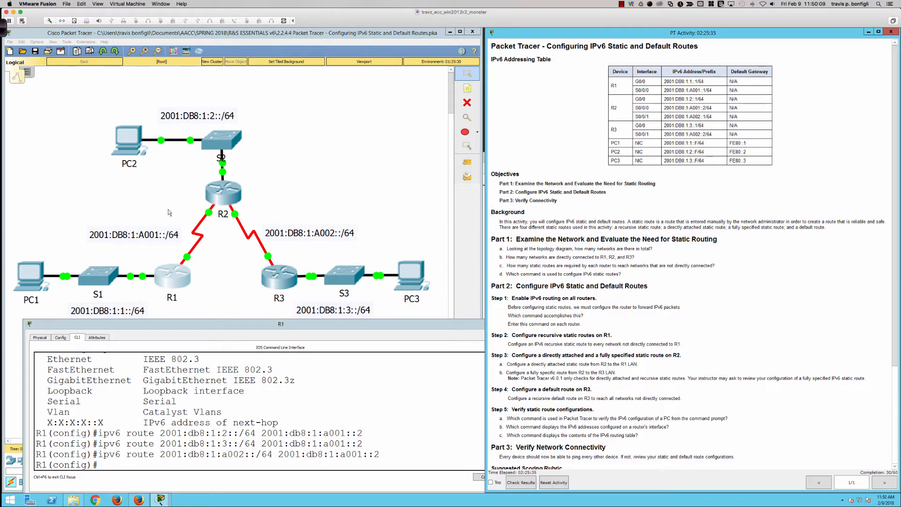
left_click(218, 198)
left_click(219, 199)
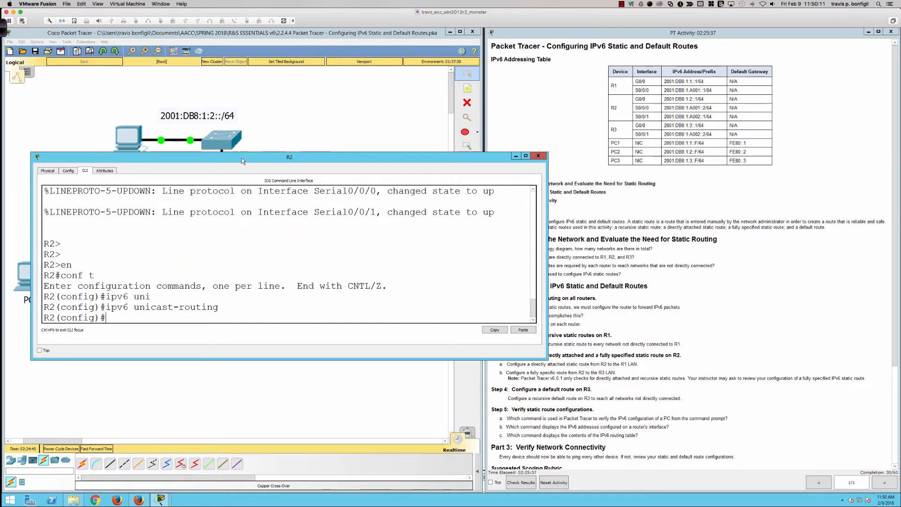
left_click_drag(242, 158, 232, 42)
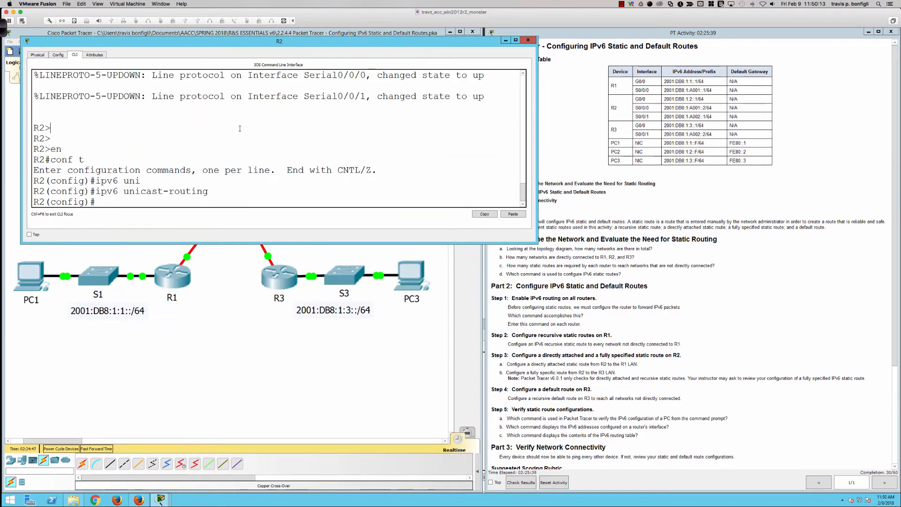
Step: Add a directly attached IPv6 static route on R2 to 2001:db8:1:1::/64 through interface s0/0/0
type("ipv6 route")
type("200")
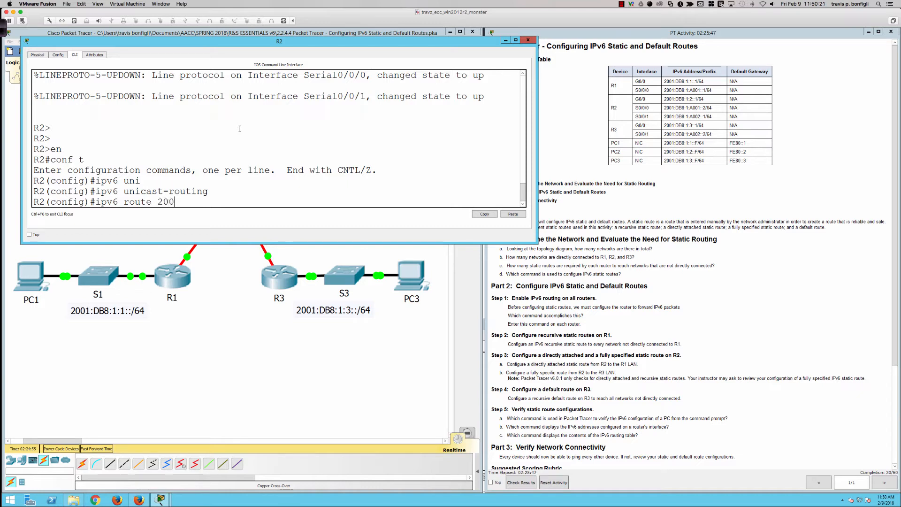
type("1:db8:1:1::/64 s0/0/0")
key("Return")
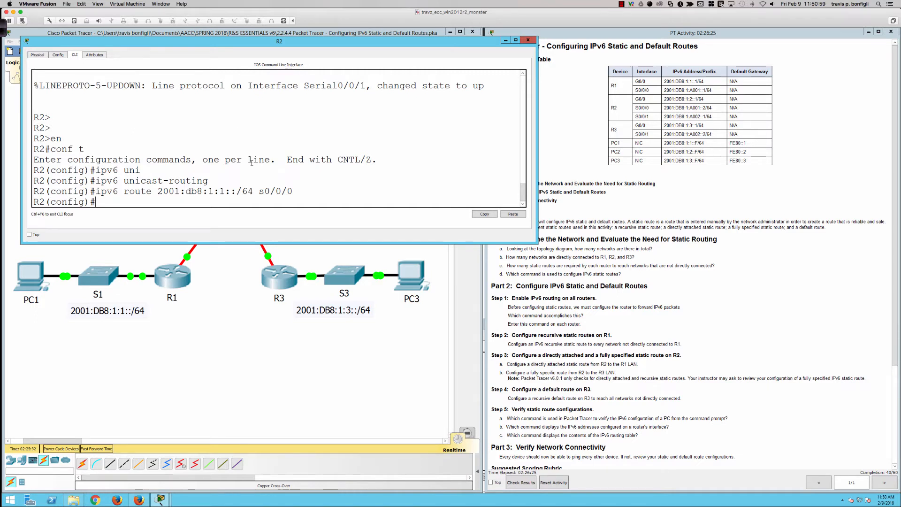
Step: Highlight the Step 3 note in the activity instructions about which static routes Packet Tracer checks
left_click_drag(527, 378, 686, 379)
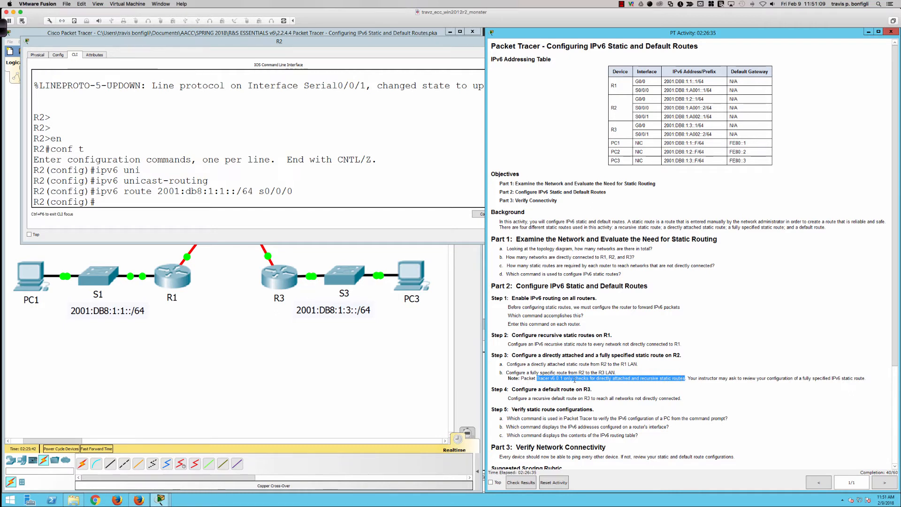
left_click(564, 378)
left_click_drag(547, 379, 565, 379)
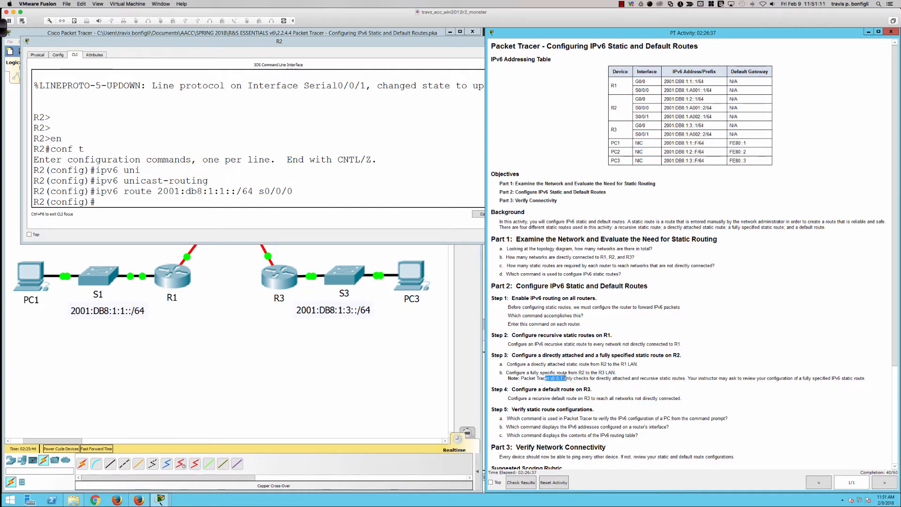
Step: Recall R2's last route command and list the options that can follow the s0/0/0 exit interface
left_click_drag(288, 191, 315, 189)
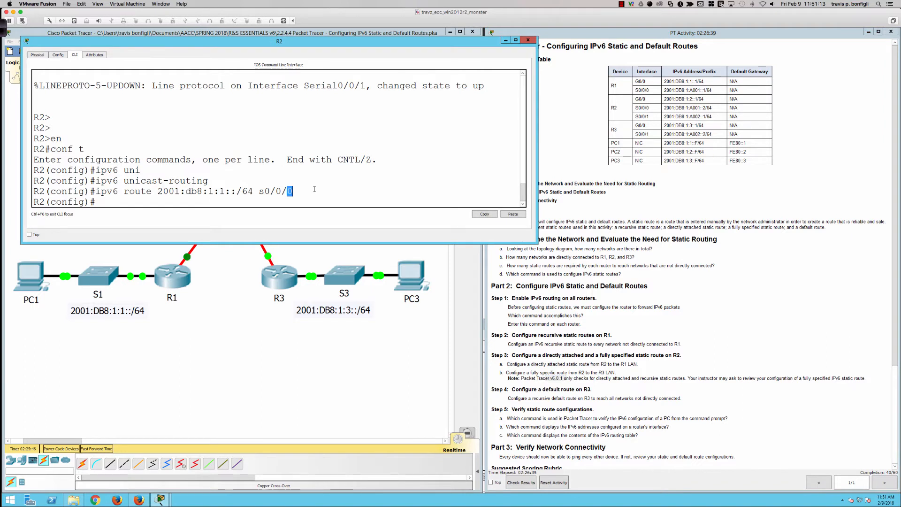
left_click(315, 189)
type("ip")
key("Up")
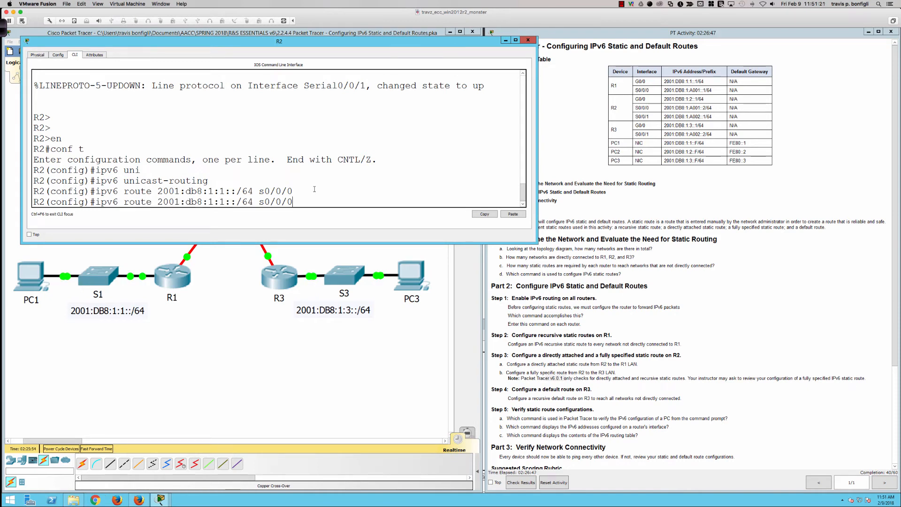
type("?")
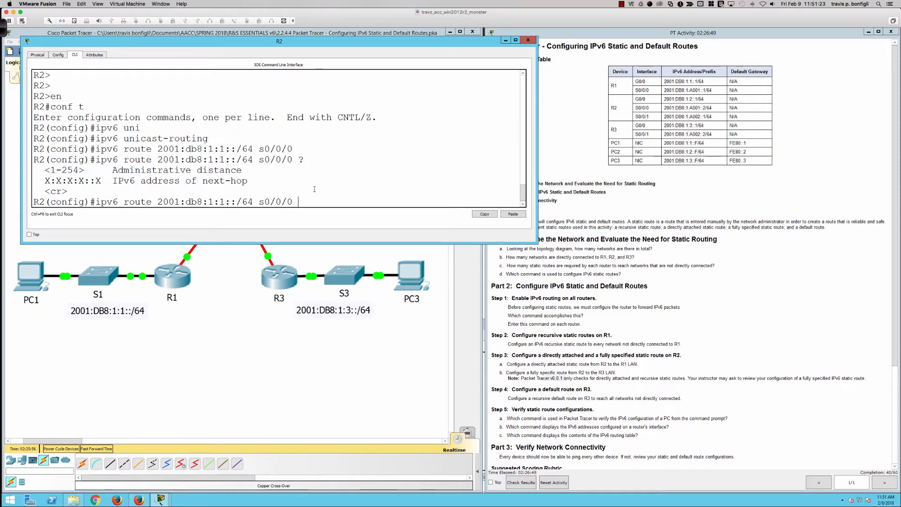
Step: Change the destination in R2's recalled route command to 2001:db8:1:3::/64
key("Left")
key("Left")
key("Left")
key("Left")
key("Left")
key("Left")
key("Left")
key("Left")
key("BackSpace")
type("3")
key("Right")
key("Right")
key("Right")
key("Right")
key("Right")
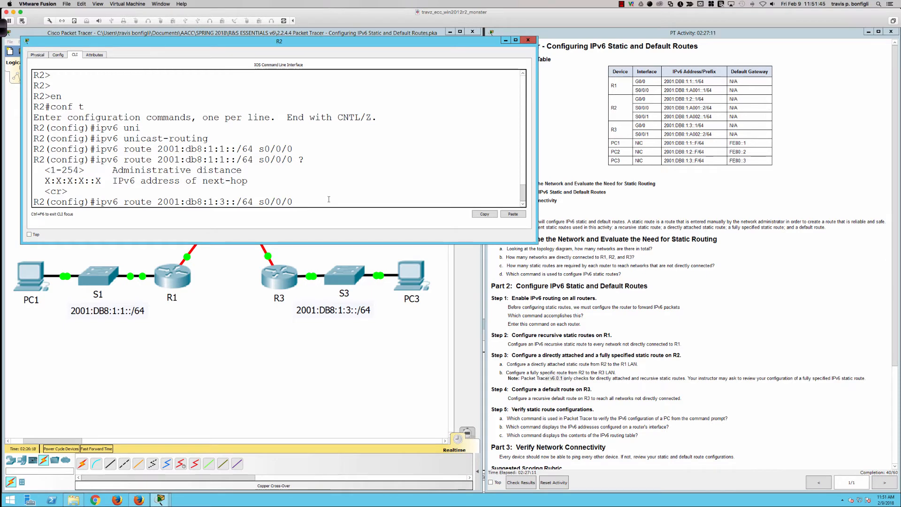
Step: Complete R2's fully specified route through s0/0/0 with next hop 2001:db8:1:a002::2 and run it
type("2001:db8")
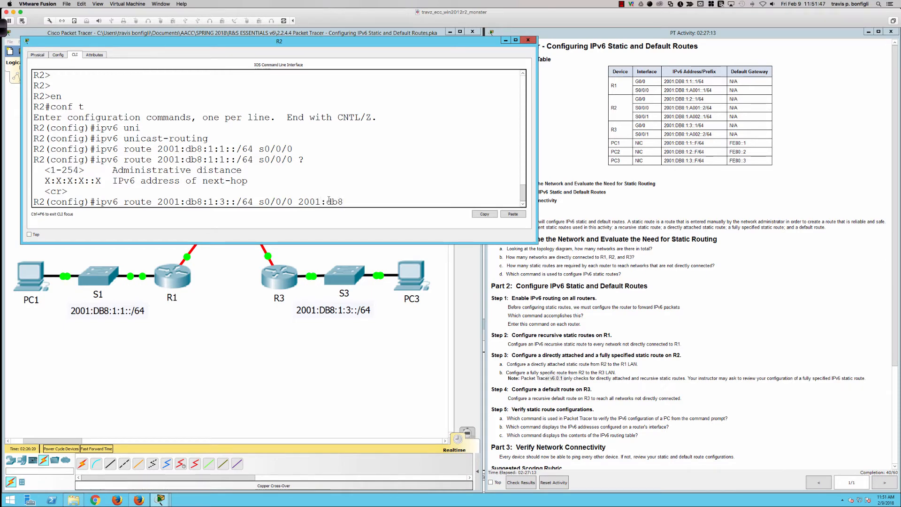
type(":1")
type(":a002::")
type("/")
type("64")
key("BackSpace")
key("BackSpace")
key("BackSpace")
type("2")
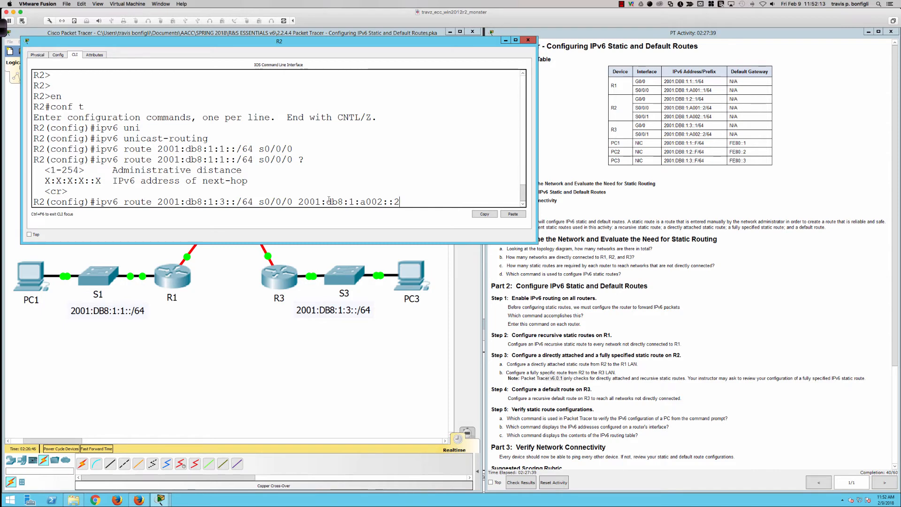
key("Return")
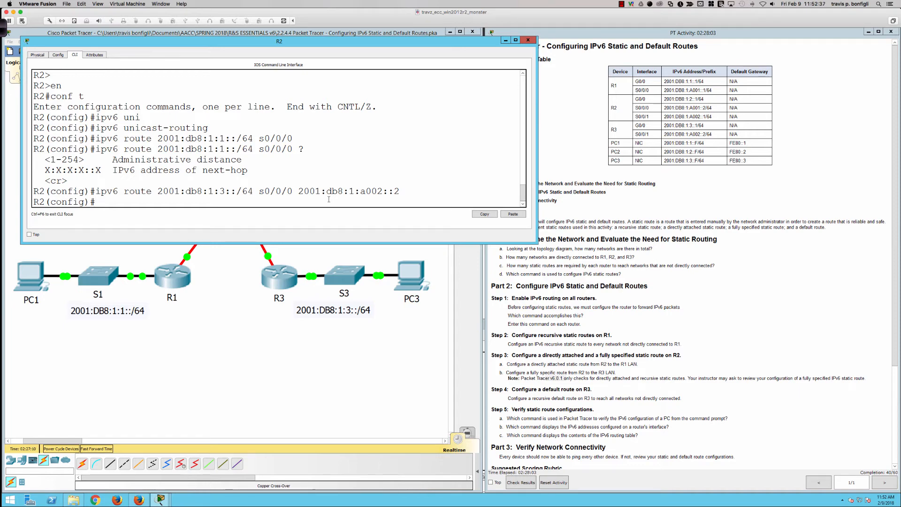
Step: Reuse the command without the exit interface to add a recursive route on R2 to 2001:db8:1:3::/64 via 2001:db8:1:a002::2
key("Up")
key("Left")
key("Left")
key("Left")
key("Left")
key("Left")
key("Left")
key("Left")
key("Left")
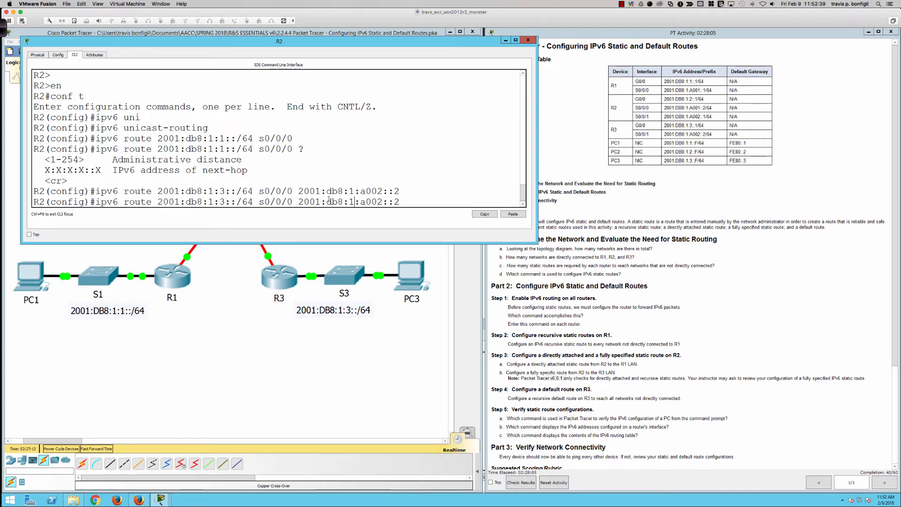
key("Left")
key("Left")
key("Left")
key("Left")
key("Left")
key("Left")
key("Left")
key("Left")
key("Left")
key("Left")
key("Left")
key("BackSpace")
key("BackSpace")
key("BackSpace")
key("BackSpace")
key("BackSpace")
key("BackSpace")
key("BackSpace")
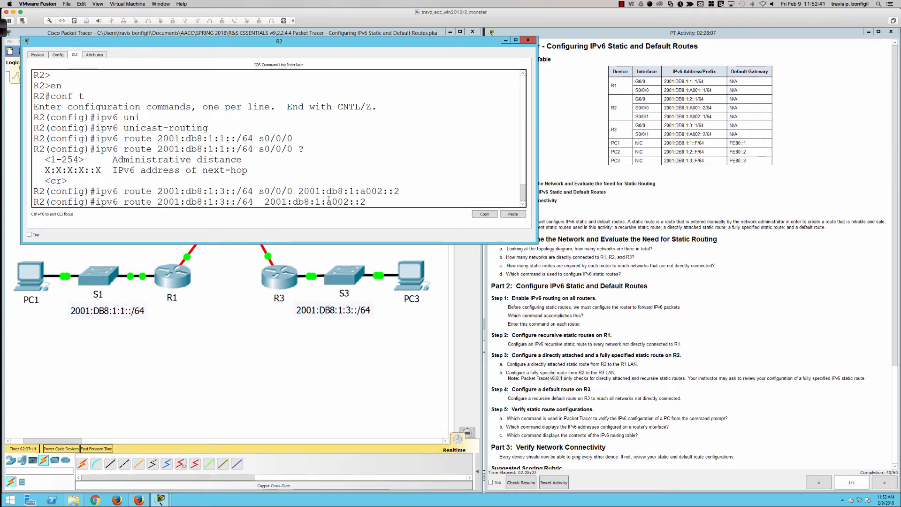
key("Return")
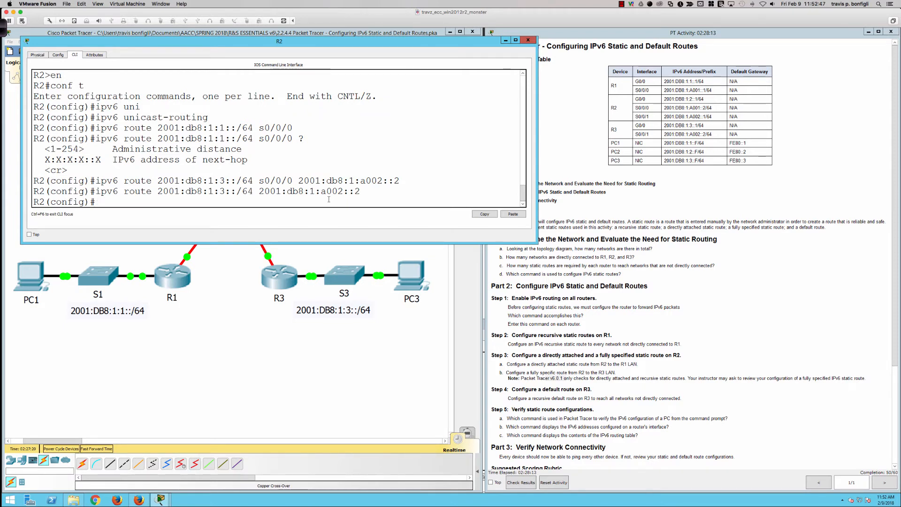
Step: Highlight R2's fully specified and recursive route commands in turn to compare them
left_click_drag(403, 181, 98, 183)
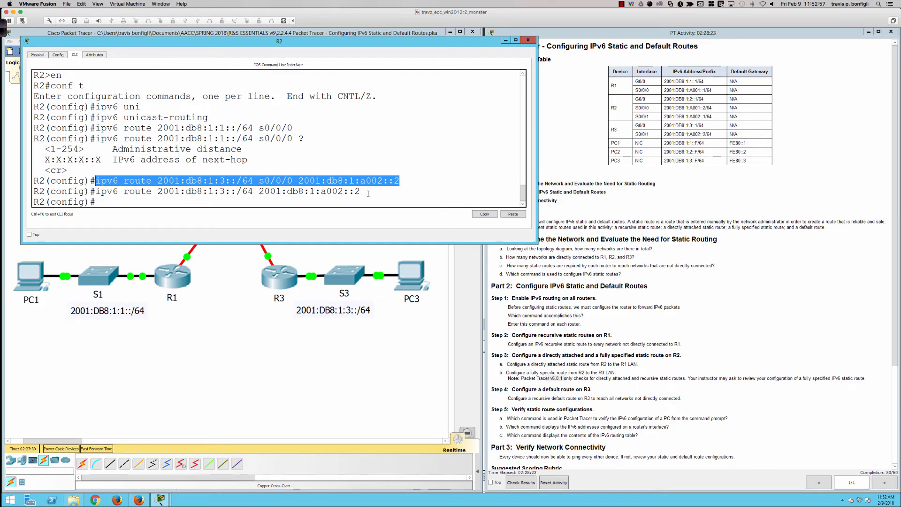
left_click_drag(368, 194, 96, 191)
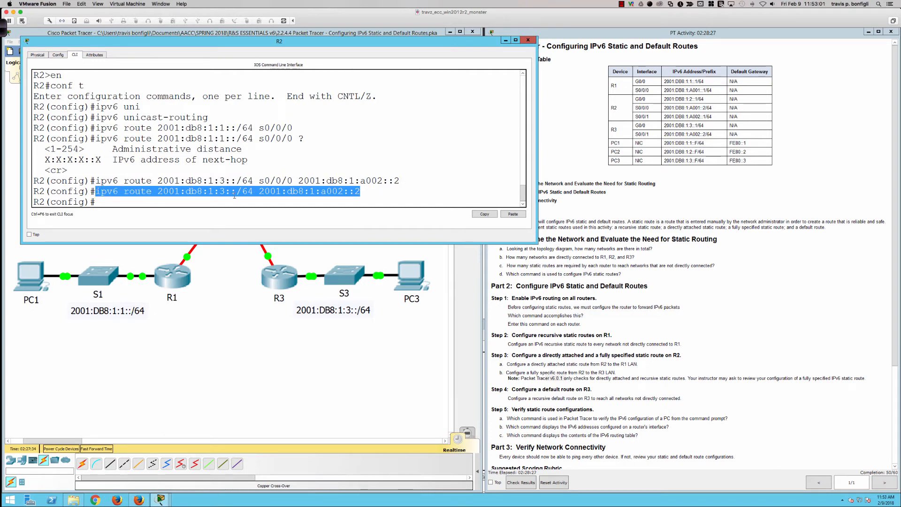
left_click(423, 196)
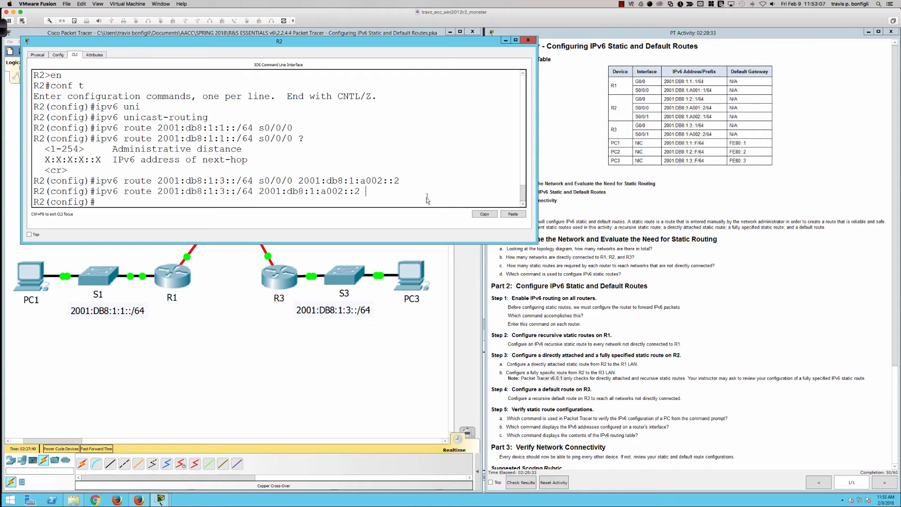
Step: Open R3's command line, get a fresh configuration prompt and lower its window below the PC2 network
left_click(289, 276)
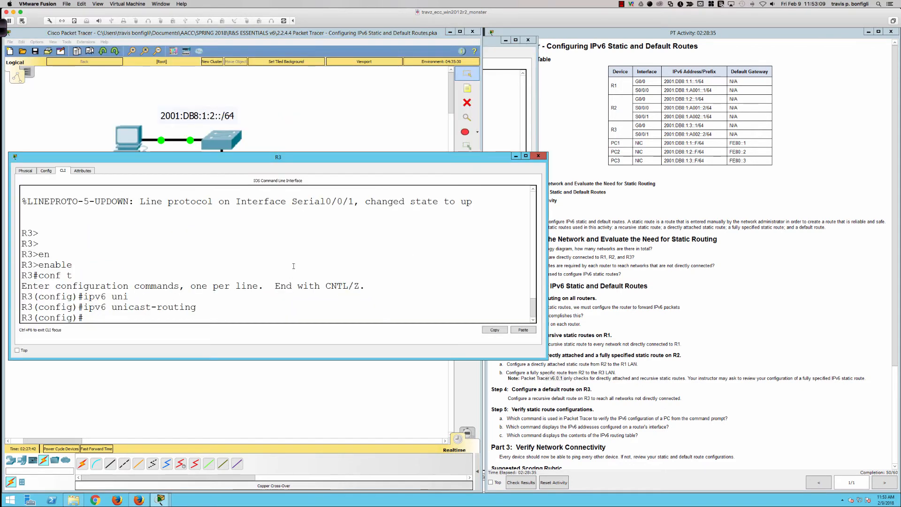
key("Return")
key("Return")
key("Return")
key("Return")
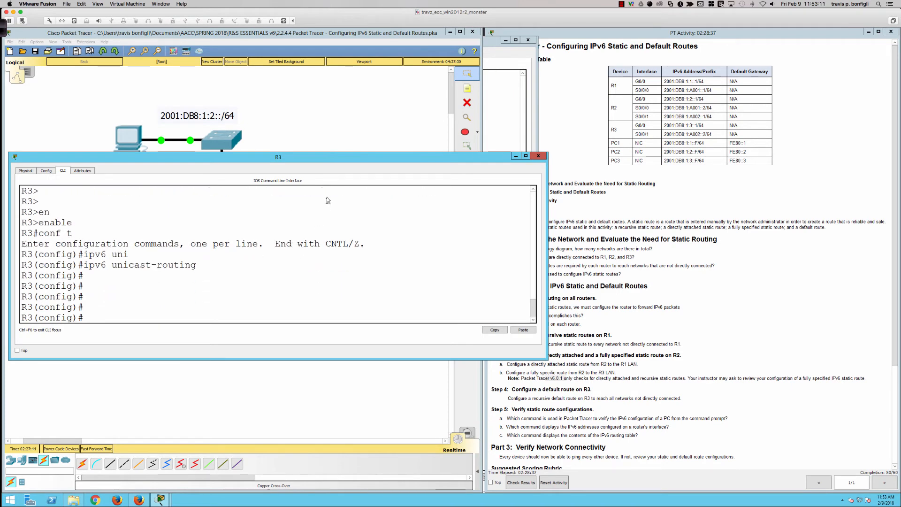
left_click_drag(328, 161, 334, 205)
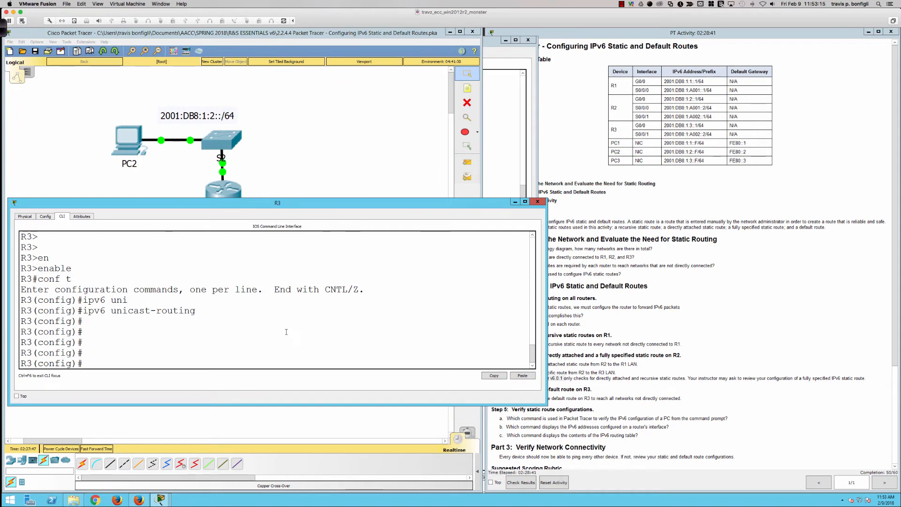
Step: Add a recursive IPv6 default route on R3 with ipv6 route ::/0 2001:db8:1:a002::1, resizing its window to uncover the instructions
left_click(287, 331)
type("ipv6 route ")
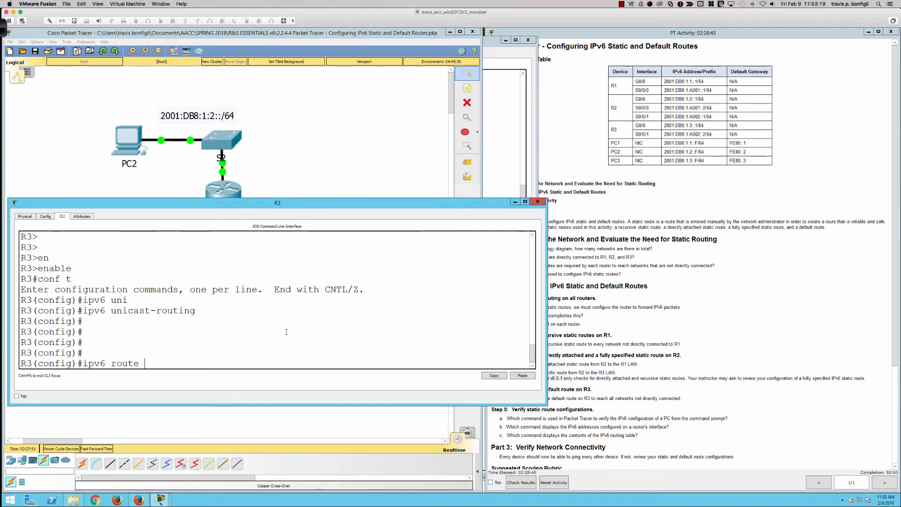
type("::/0")
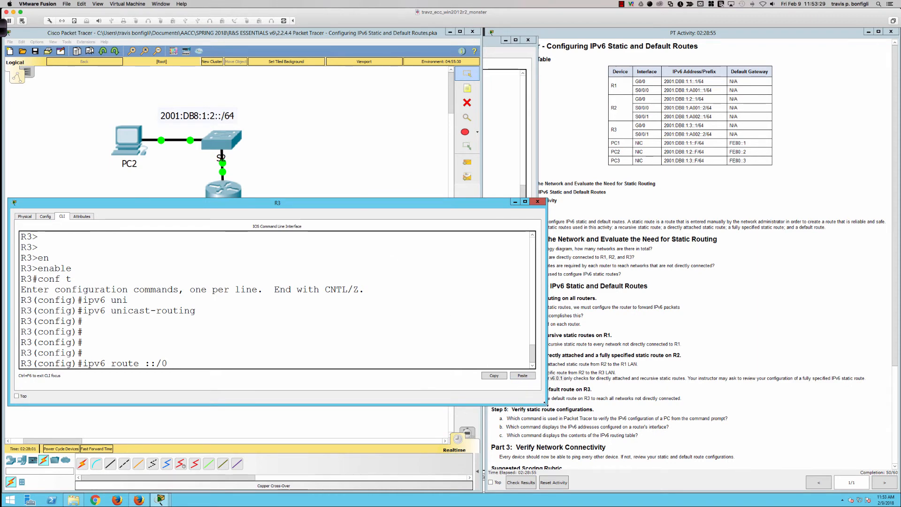
left_click_drag(544, 402, 484, 425)
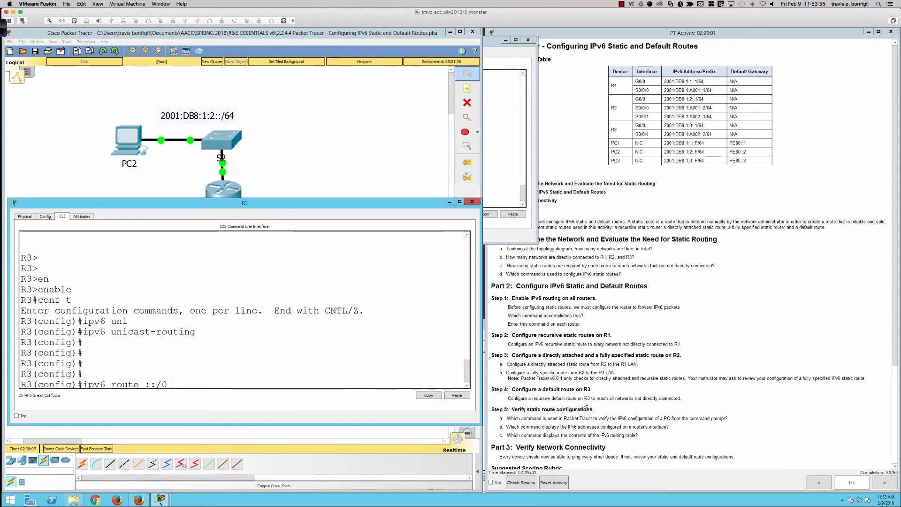
scroll(393, 362, "down", 1)
left_click(392, 362)
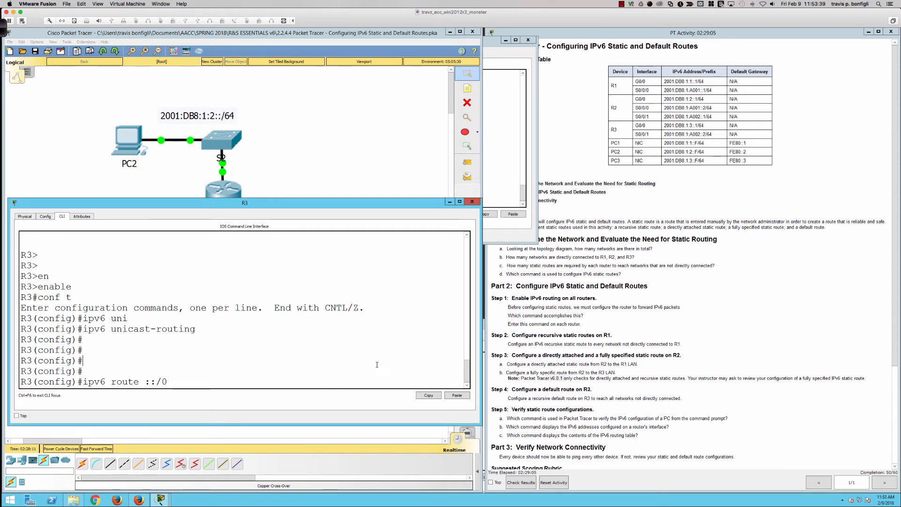
type("2001:db8:1:")
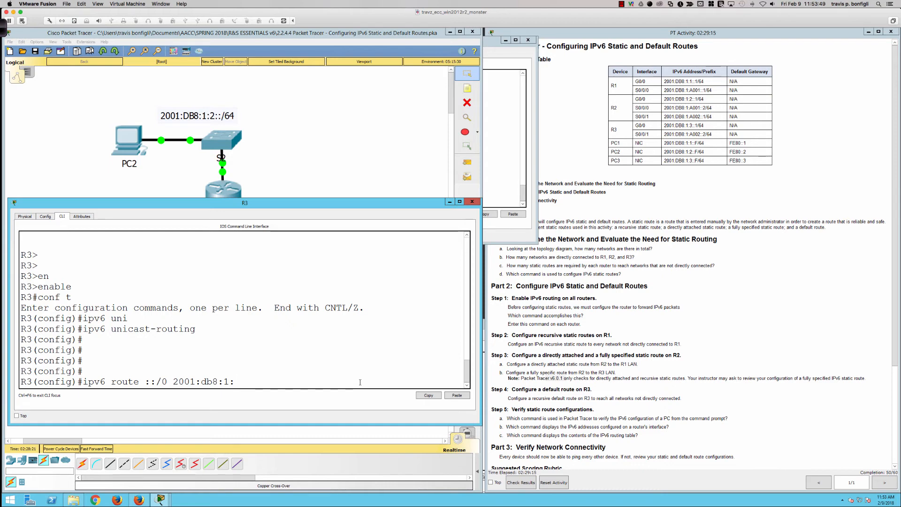
type("a002::1")
key("Return")
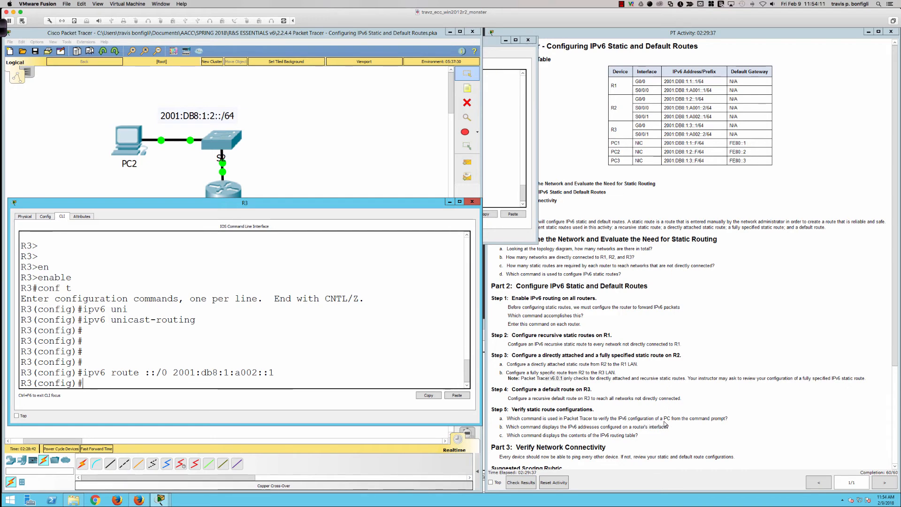
Step: Highlight the Step 5a question in the instructions and open PC1's command prompt clear of them
left_click(726, 419)
left_click_drag(726, 418, 504, 416)
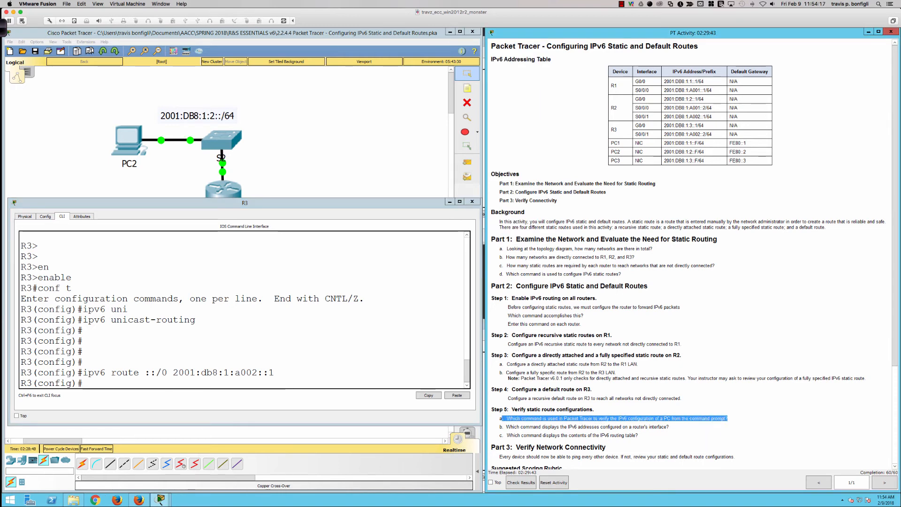
left_click(331, 156)
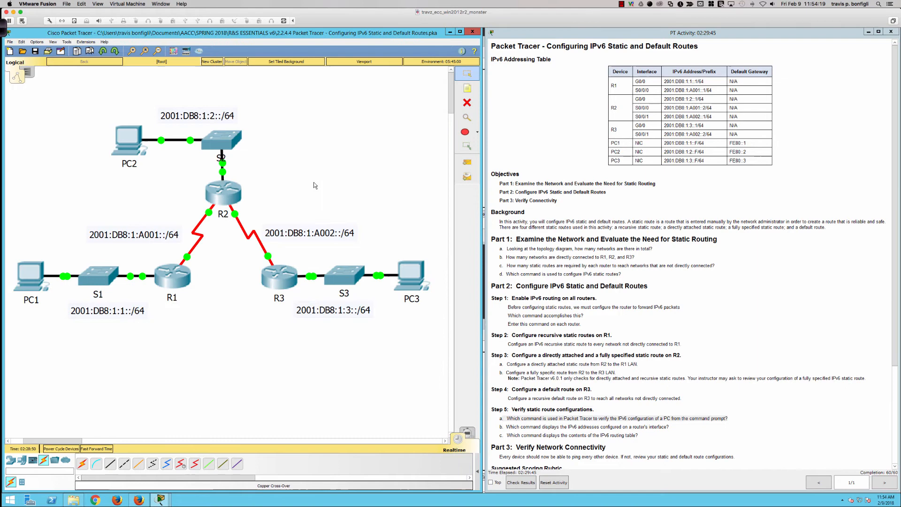
left_click(27, 278)
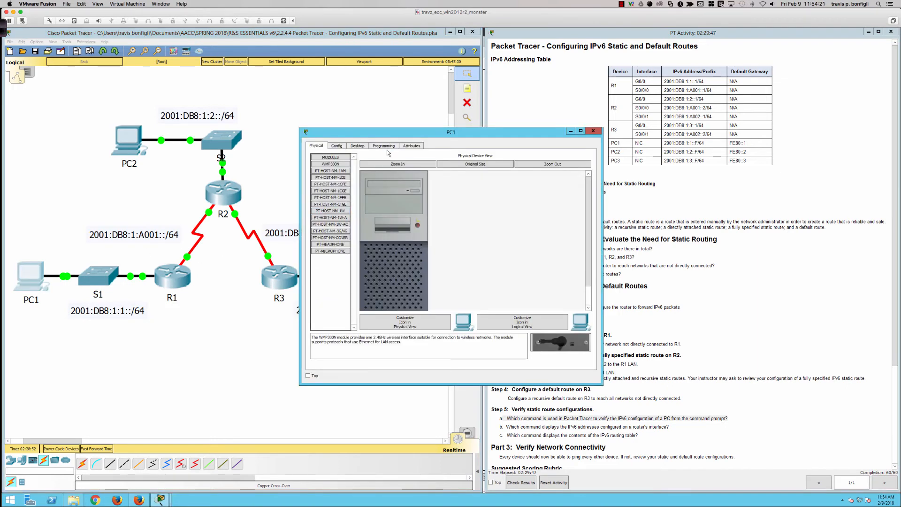
left_click(357, 146)
left_click(472, 181)
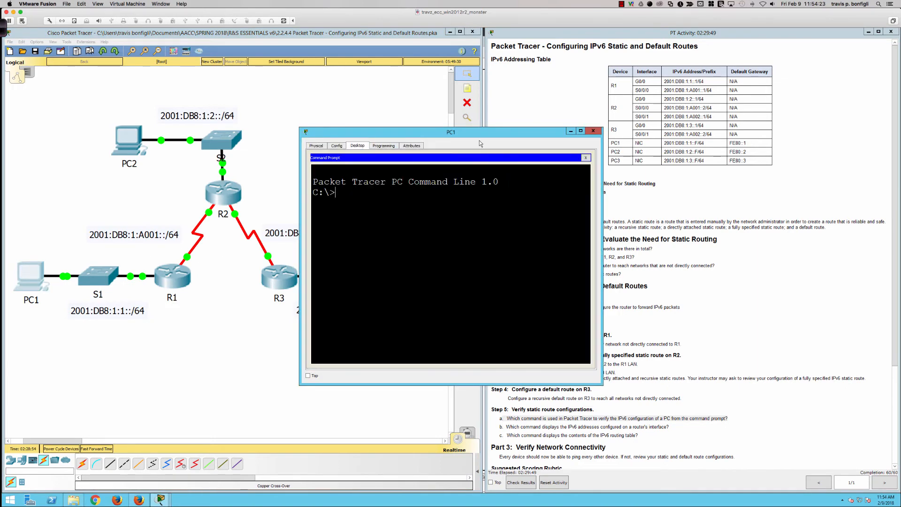
left_click_drag(477, 134, 364, 132)
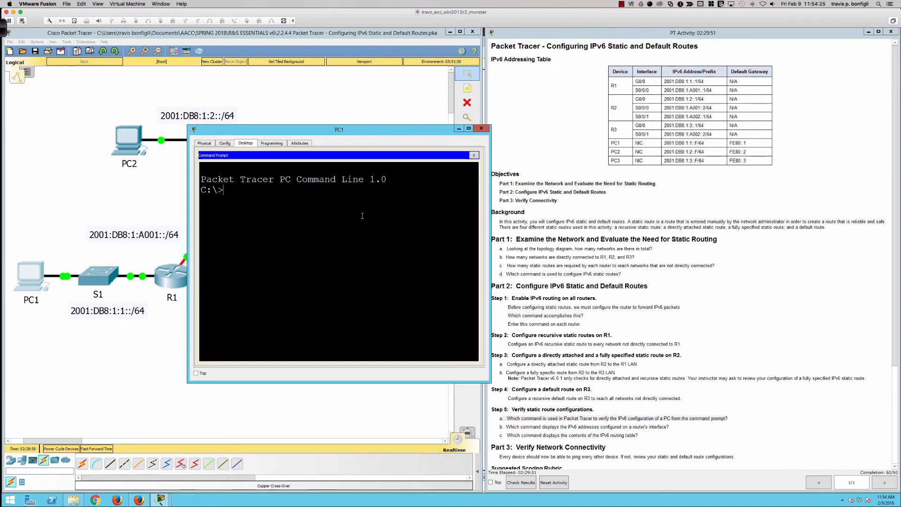
Step: Run ipconfig /all on PC1 and widen its window so the output lines fit
type("ipconfig /al")
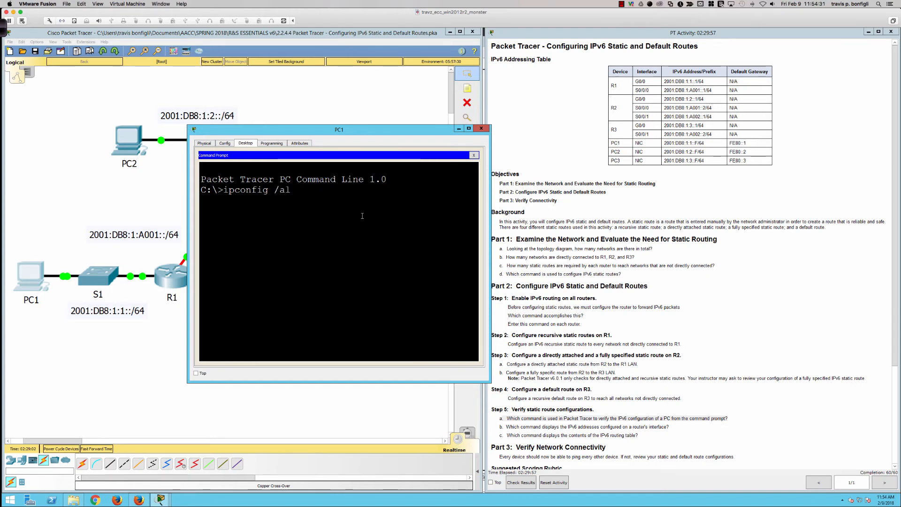
type("l")
key("Return")
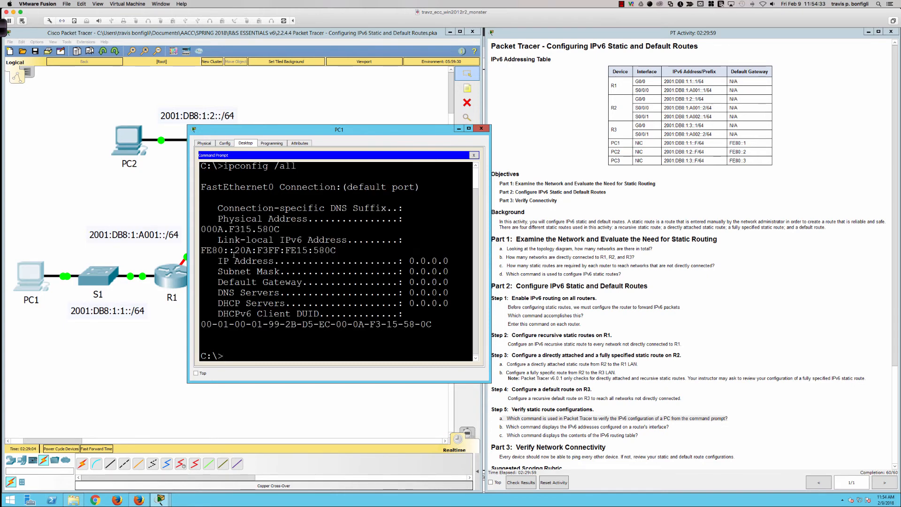
left_click_drag(187, 254, 91, 254)
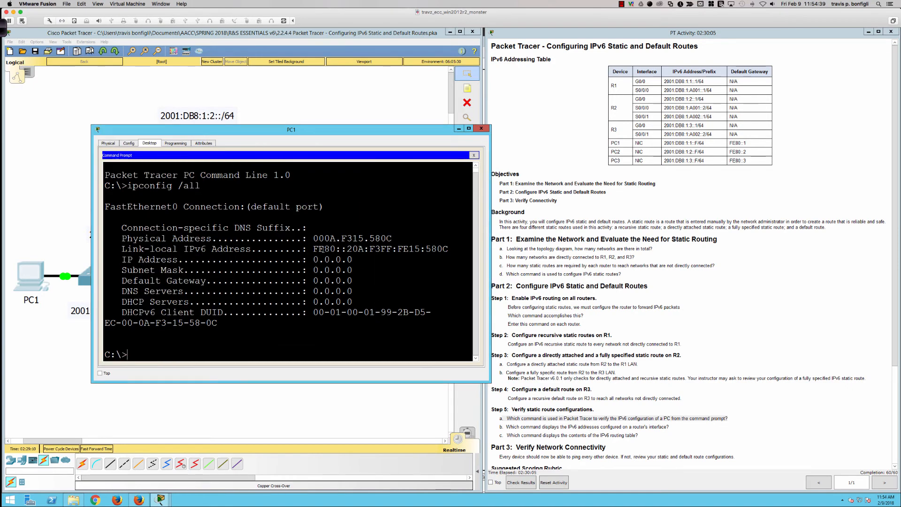
Step: Highlight the link-local IPv6 address and the IP Address through DHCP Servers lines in PC1's ipconfig output to compare them
left_click_drag(313, 248, 452, 249)
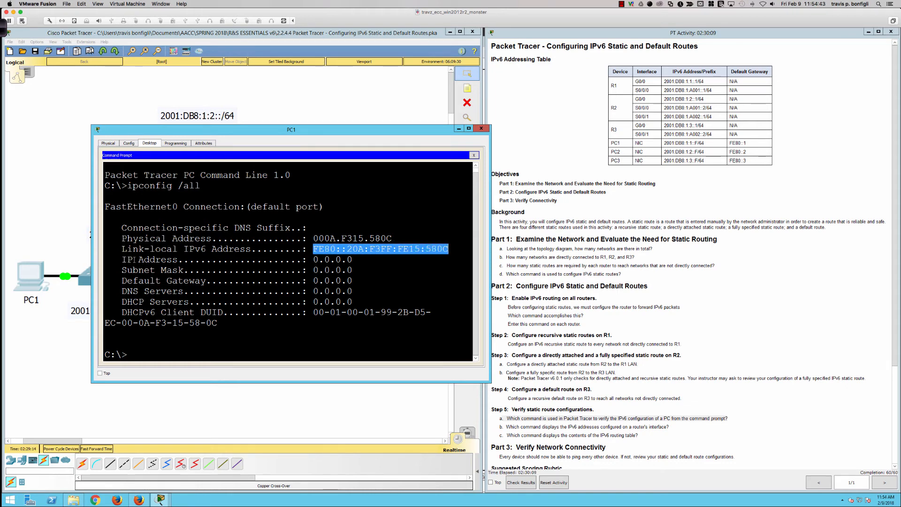
left_click_drag(121, 259, 373, 323)
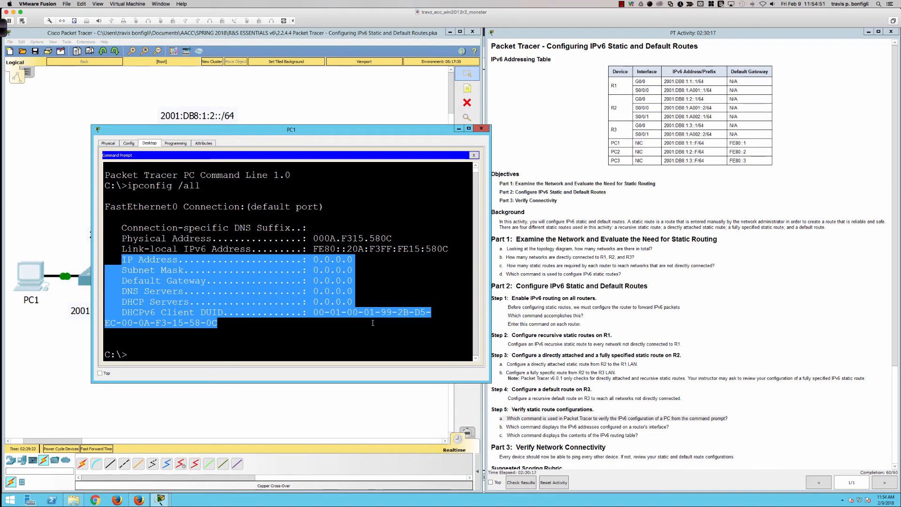
left_click_drag(372, 323, 374, 300)
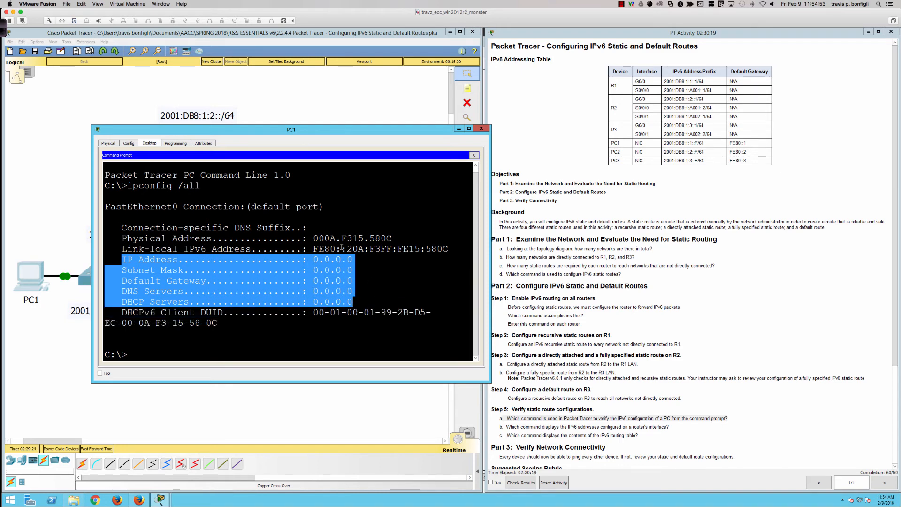
left_click_drag(313, 249, 455, 249)
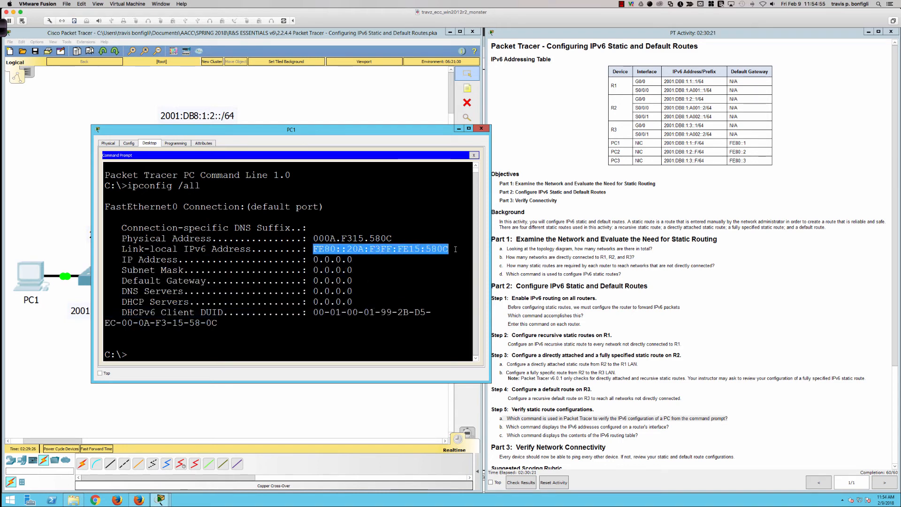
left_click_drag(125, 260, 373, 305)
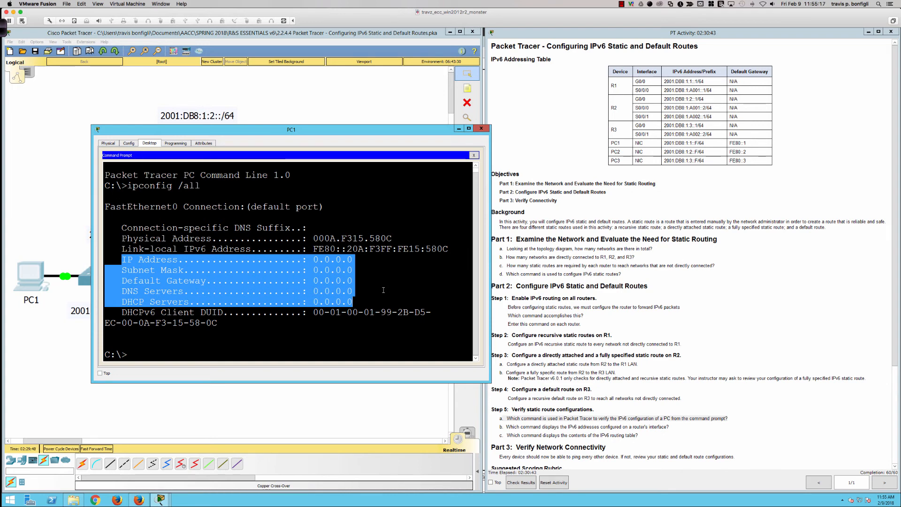
Step: Display PC1's IPv6 configuration with ipv6config /all
key("super+Tab")
left_click(195, 292)
type("ipv6")
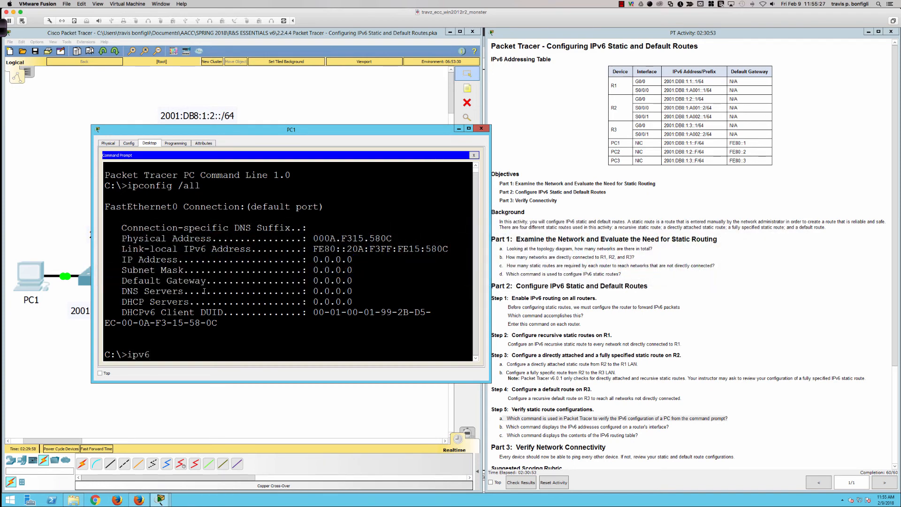
type("config /all")
key("Return")
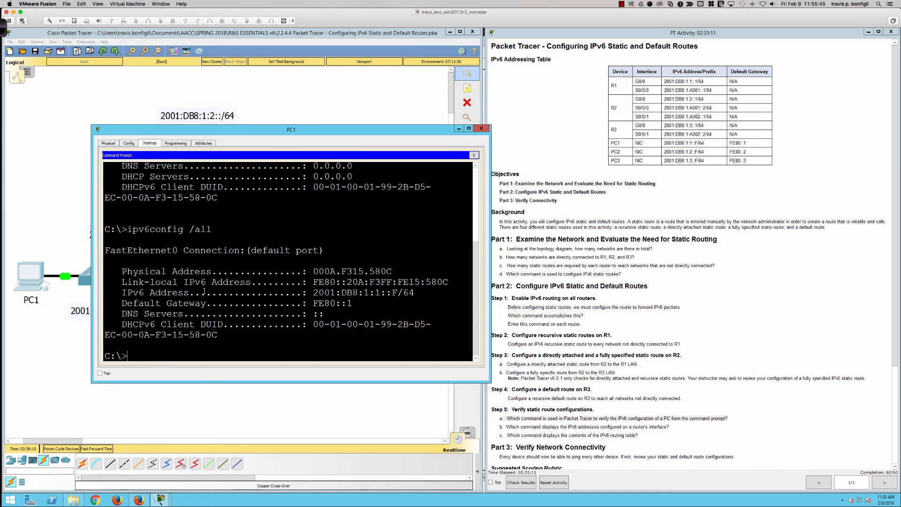
Step: Compare the two outputs by highlighting PC1's link-local address and its global IPv6 address, and close the PC1 window
scroll(275, 239, "up", 3)
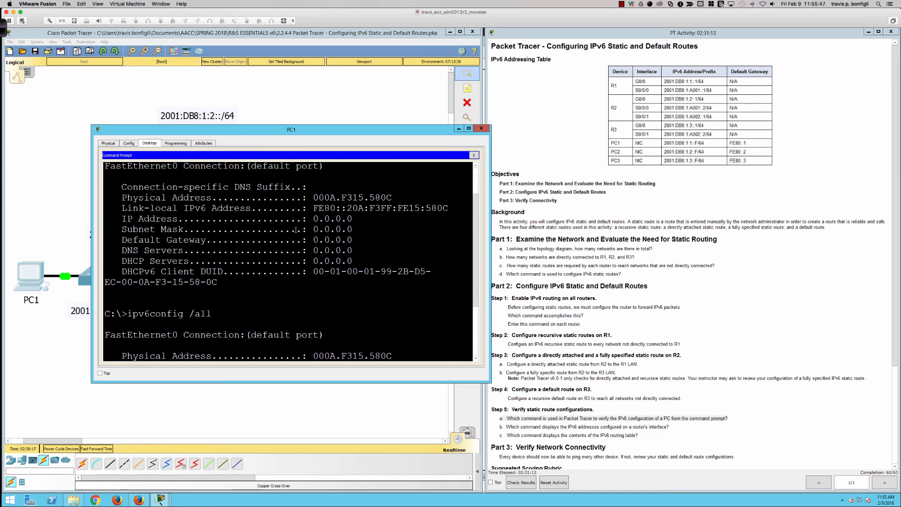
left_click_drag(309, 208, 449, 208)
scroll(310, 268, "down", 3)
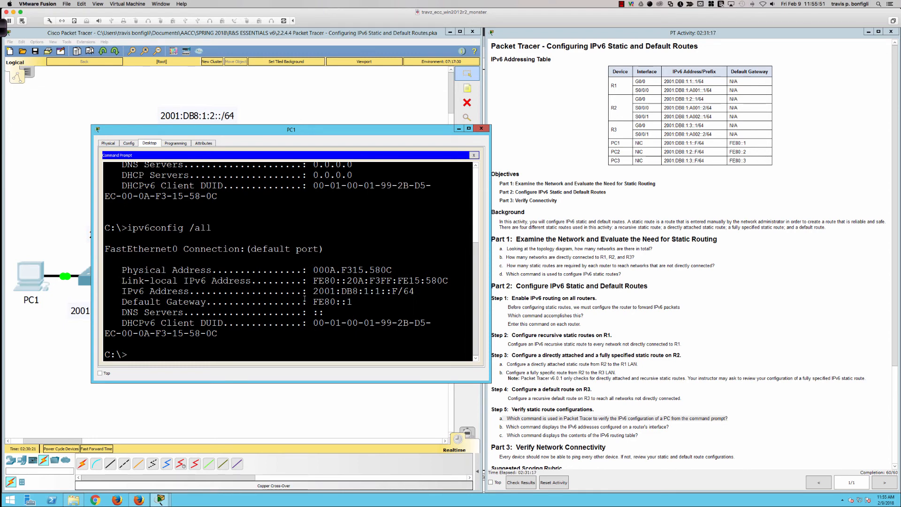
left_click_drag(314, 291, 414, 295)
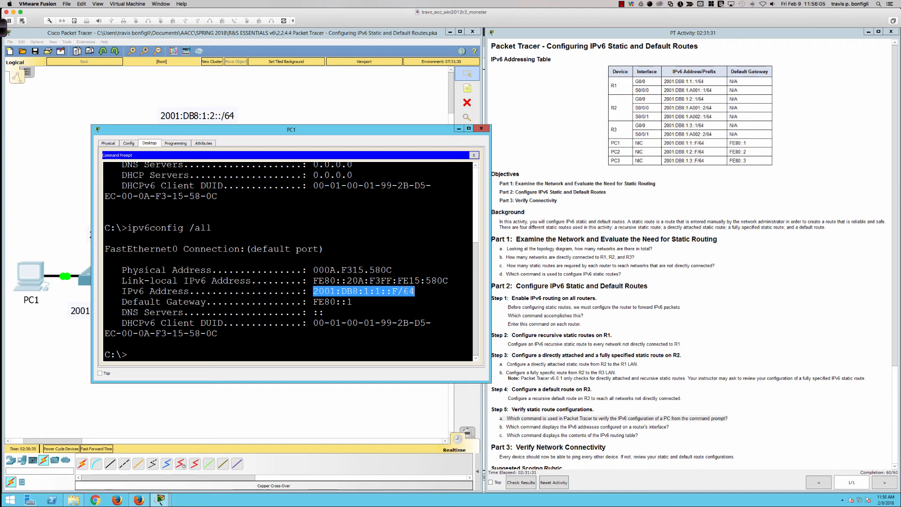
left_click(404, 292)
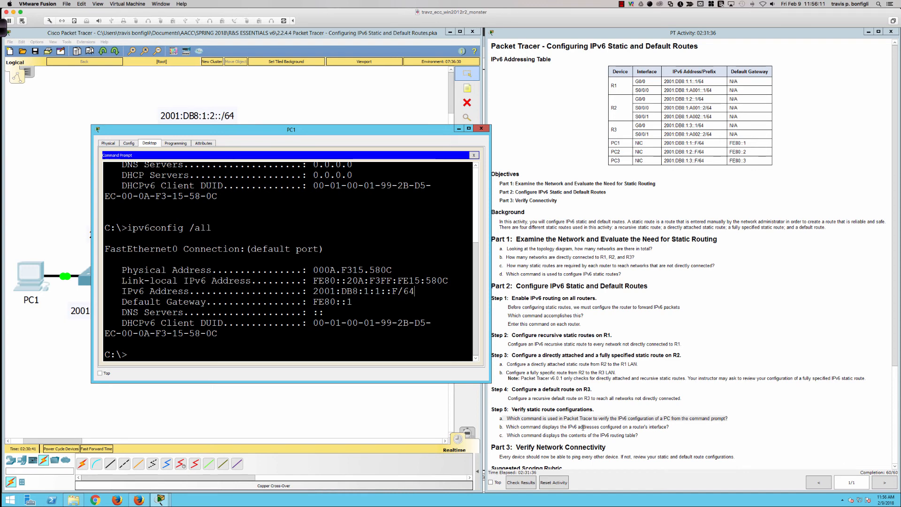
left_click(481, 128)
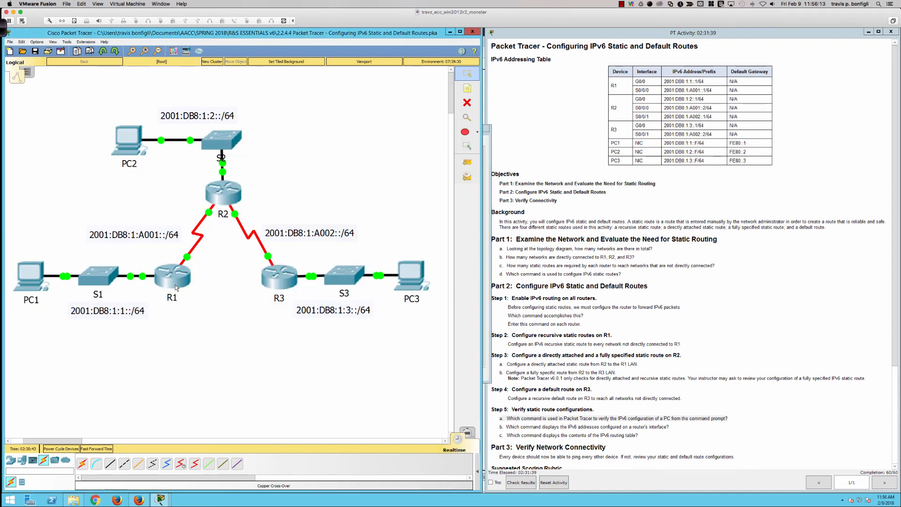
Step: Open R1's command line with its window raised and exit configuration mode to a fresh privileged EXEC prompt
left_click(176, 284)
left_click_drag(287, 319, 289, 251)
key("Return")
key("Return")
key("Return")
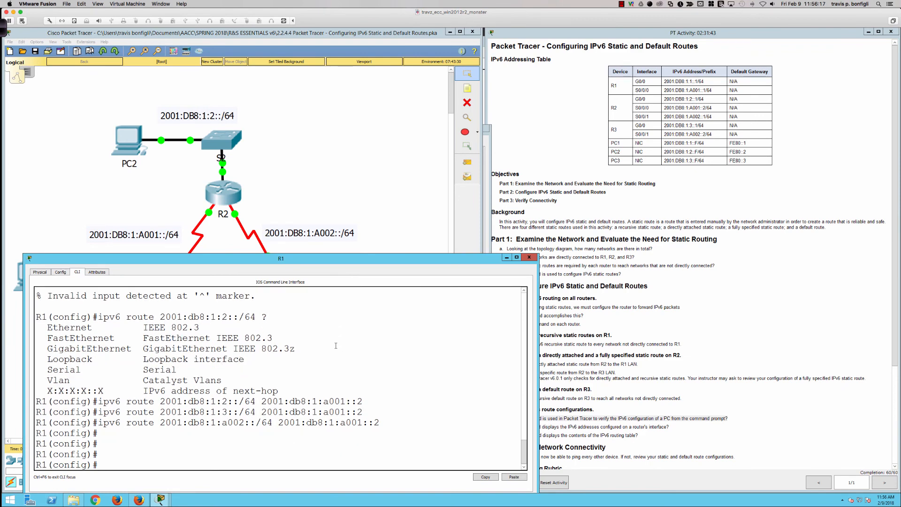
type("end")
key("Return")
key("Return")
key("Return")
key("Return")
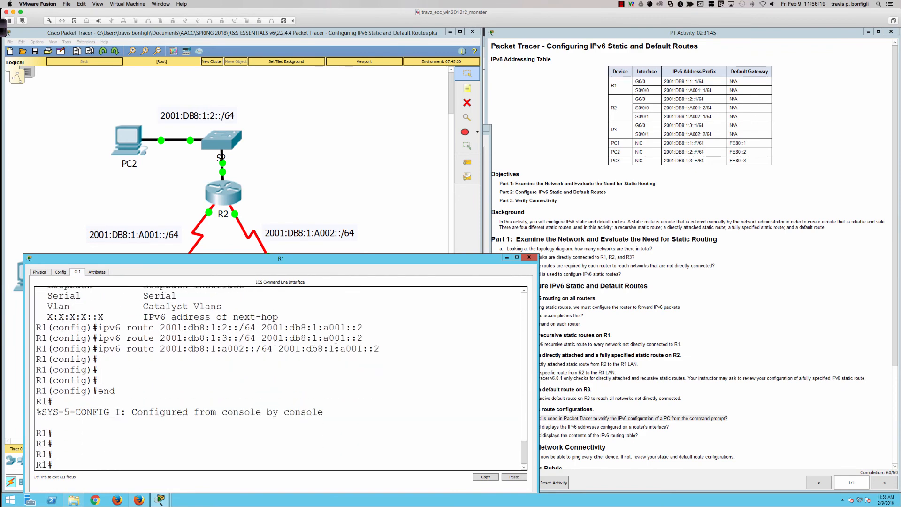
Step: Run sh ip int bri on R1 and highlight the Status and Protocol column headings
type("sh ip int bri")
key("Return")
key("Return")
key("Return")
key("Return")
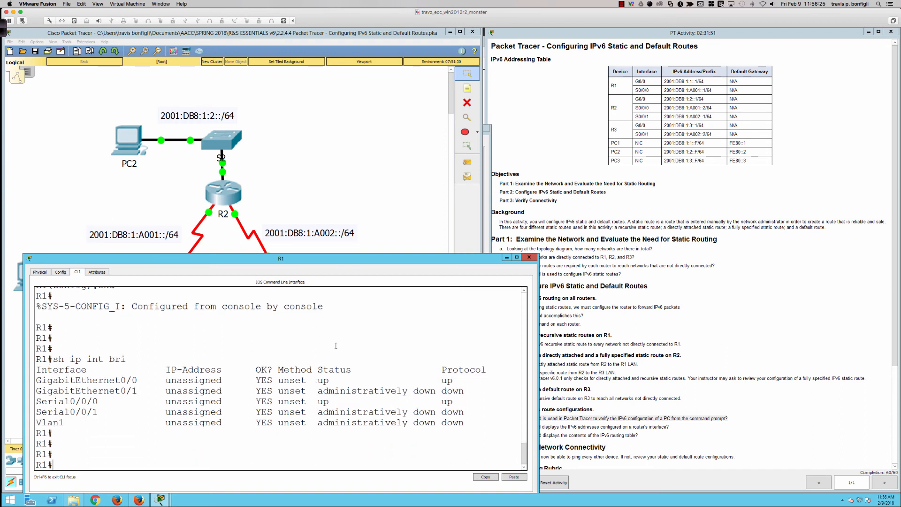
left_click_drag(328, 370, 340, 369)
left_click_drag(447, 369, 481, 369)
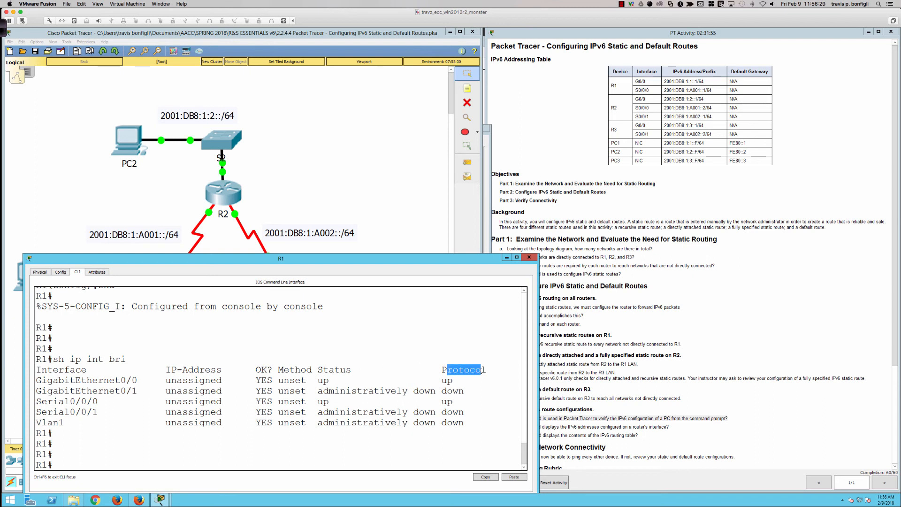
Step: Display R1's IPv6 interface summary with sh ipv6 int bri
left_click(397, 437)
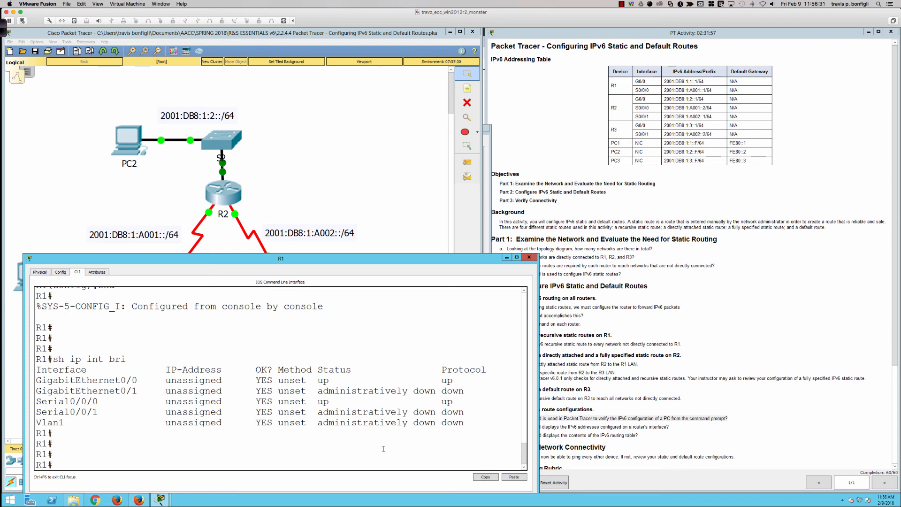
type("sh ipv6 int bri")
key("Return")
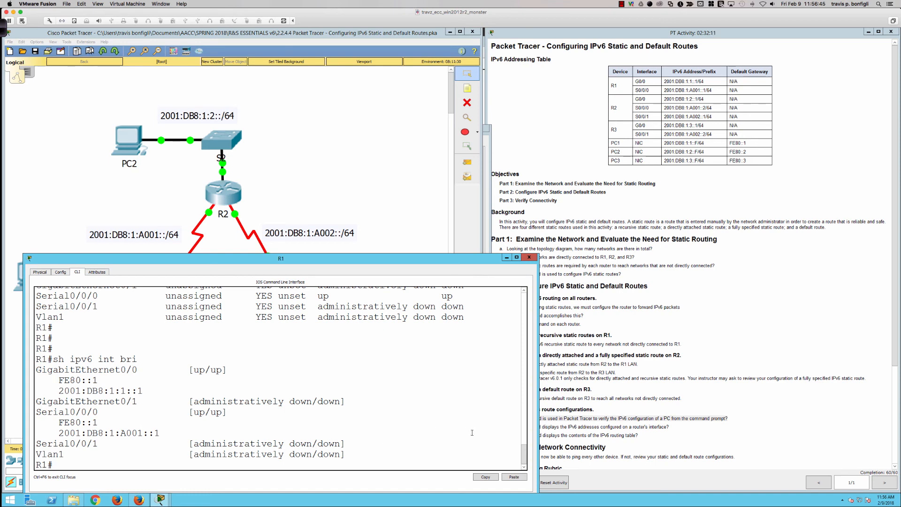
Step: Bring the activity instructions forward to read Step 5c, and run sh ip route on R1
left_click(559, 441)
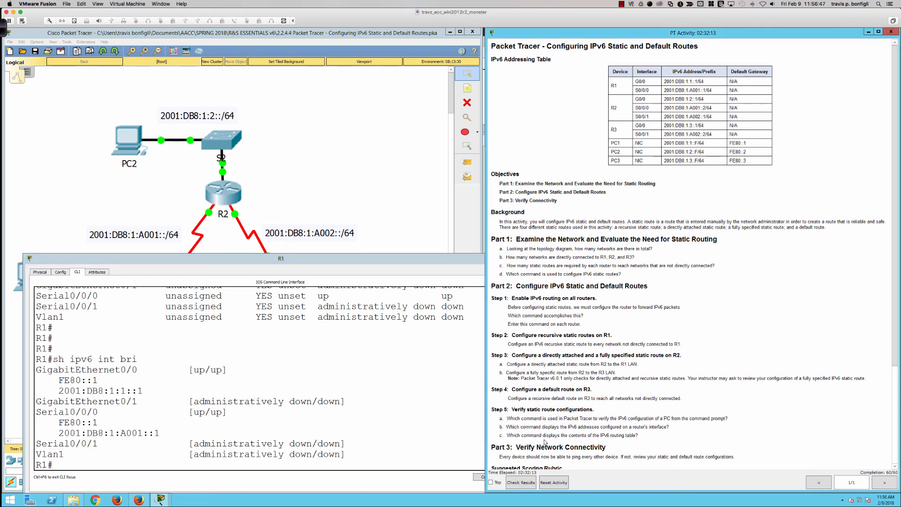
left_click(351, 415)
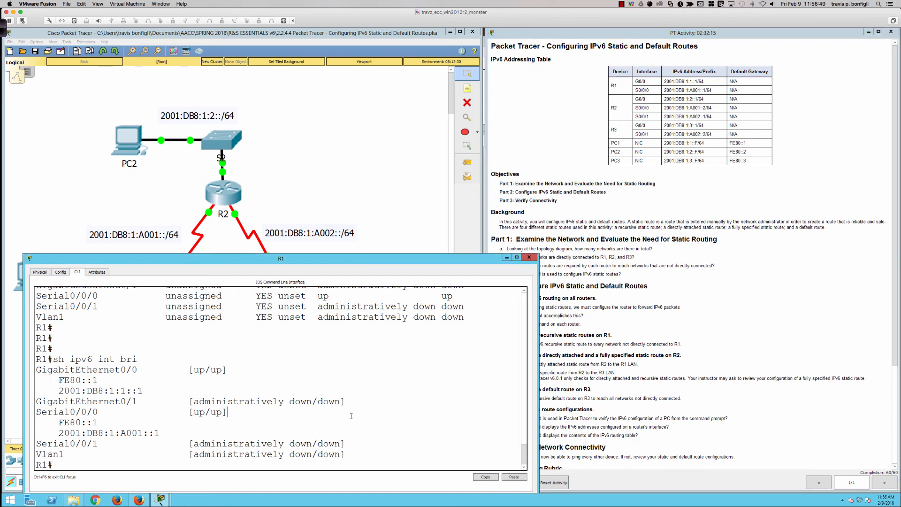
type("sh ip route")
key("Return")
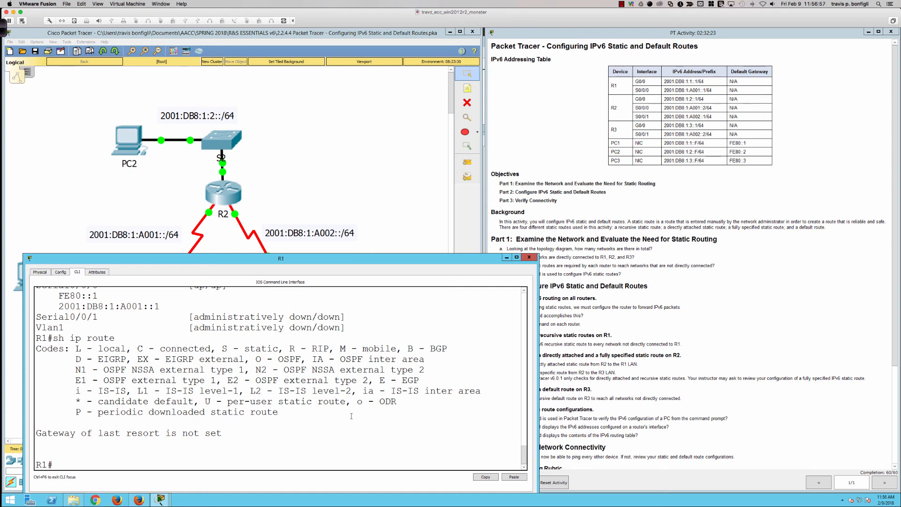
Step: Display R1's complete IPv6 routing table with the abbreviated show ipv6 route command, paging through to the prompt
type("sh ipv")
type("route")
key("Return")
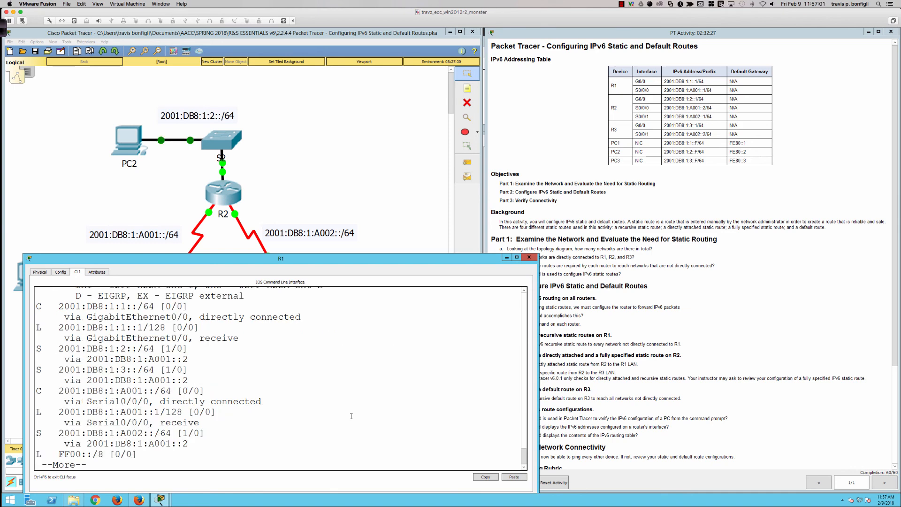
key("space")
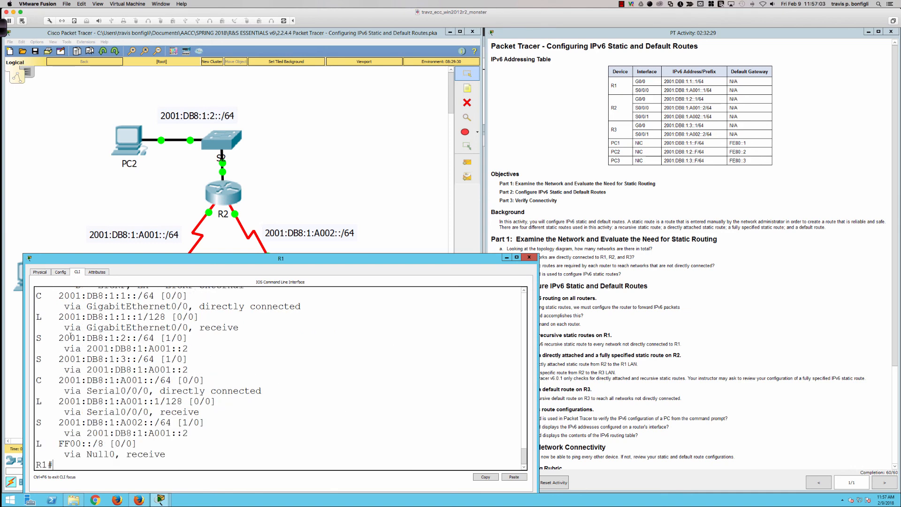
Step: Highlight the S, C and L route codes in R1's IPv6 routing table and the ::1/128 ending of the A001 local route
double_click(41, 337)
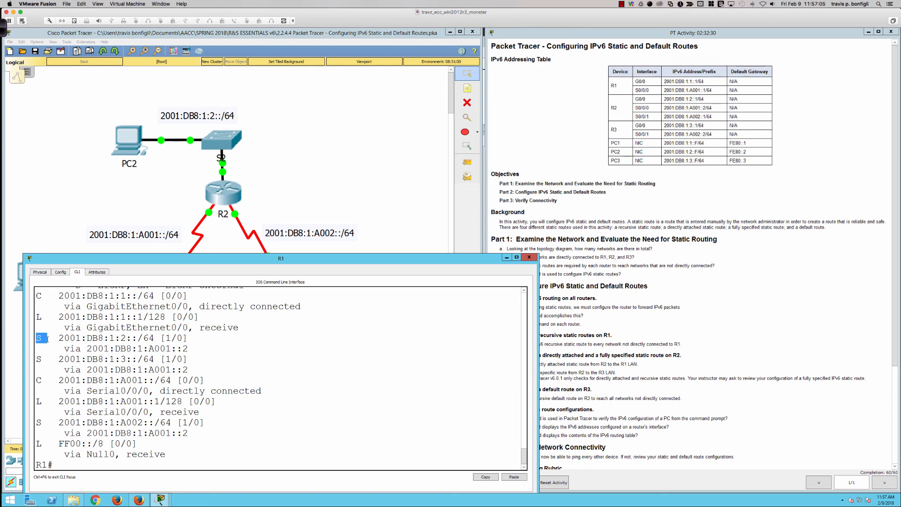
double_click(38, 380)
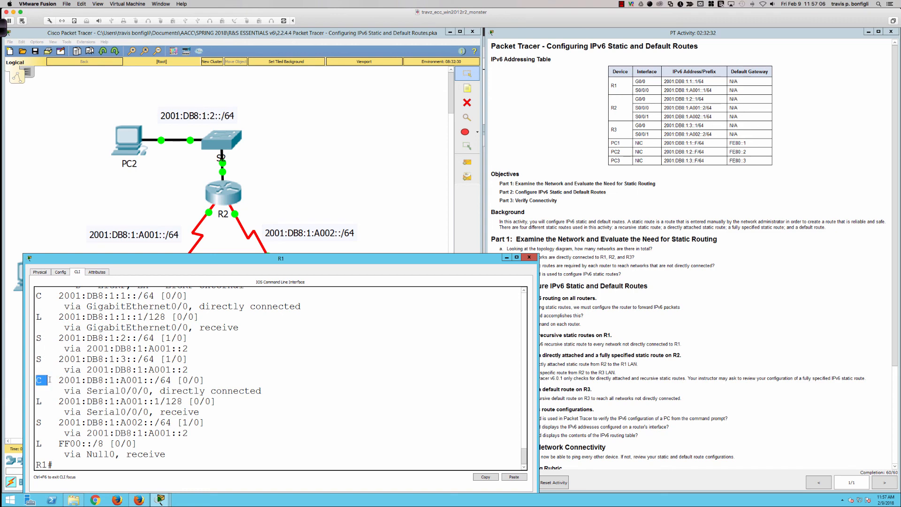
double_click(38, 401)
left_click_drag(178, 401, 160, 402)
left_click_drag(179, 401, 143, 401)
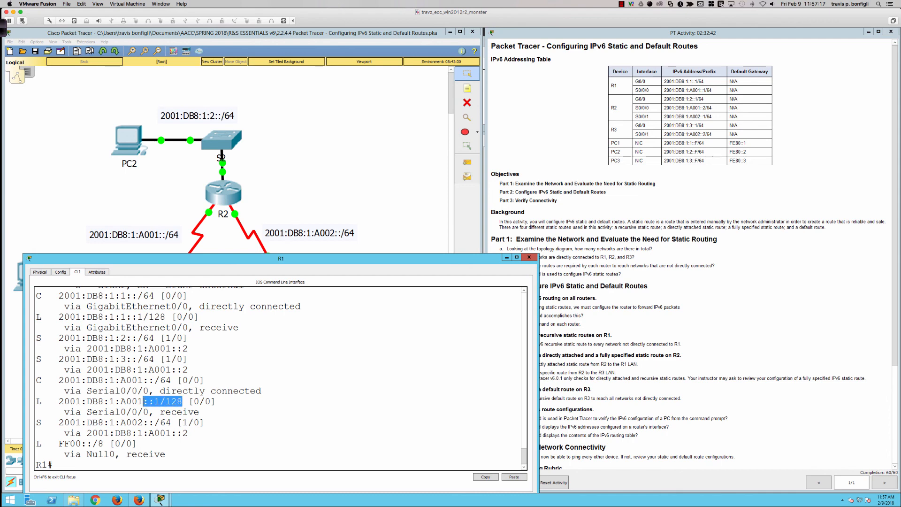
left_click(165, 412)
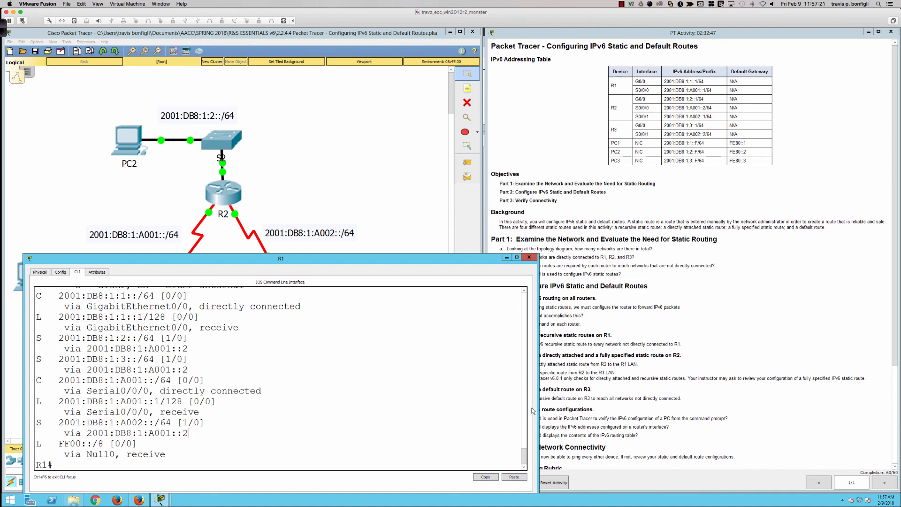
Step: Switch to the Brave browser
key("super+Tab")
key("super+Tab")
key("super+Tab")
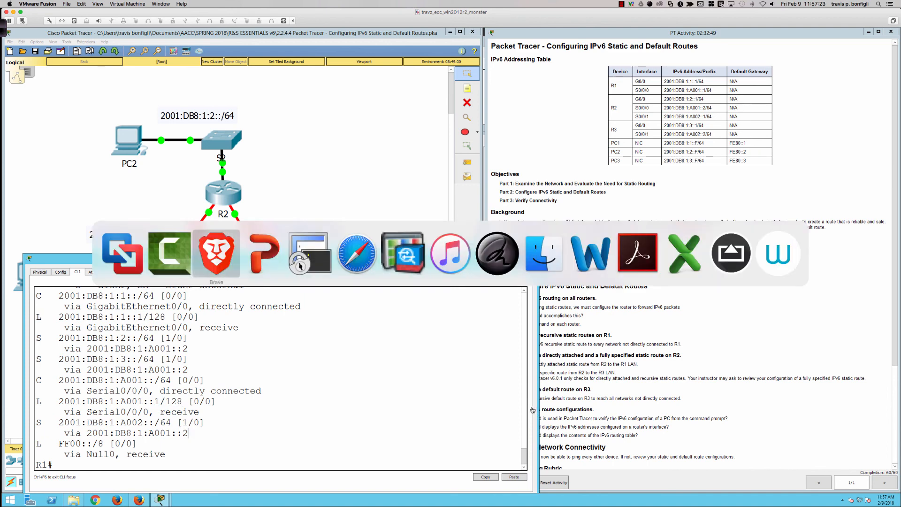